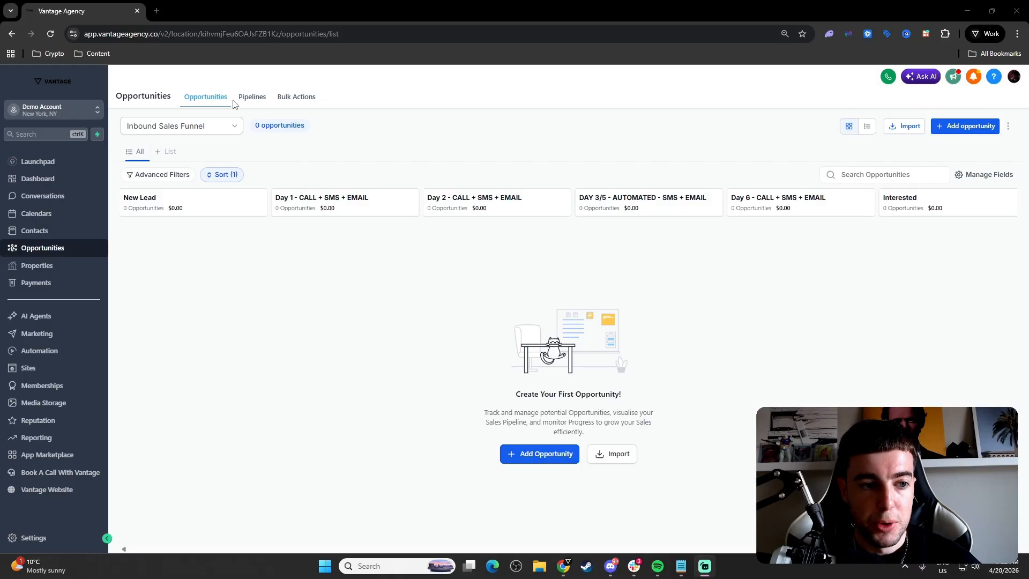
Step: Start a new pipeline and name it "Real Estate Pipeline"
click(251, 100)
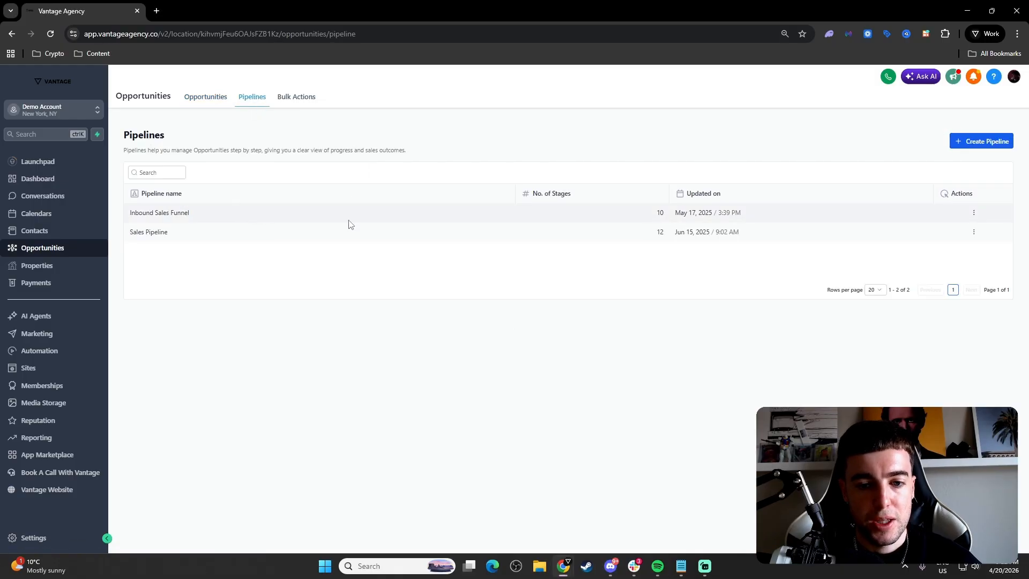
click(989, 143)
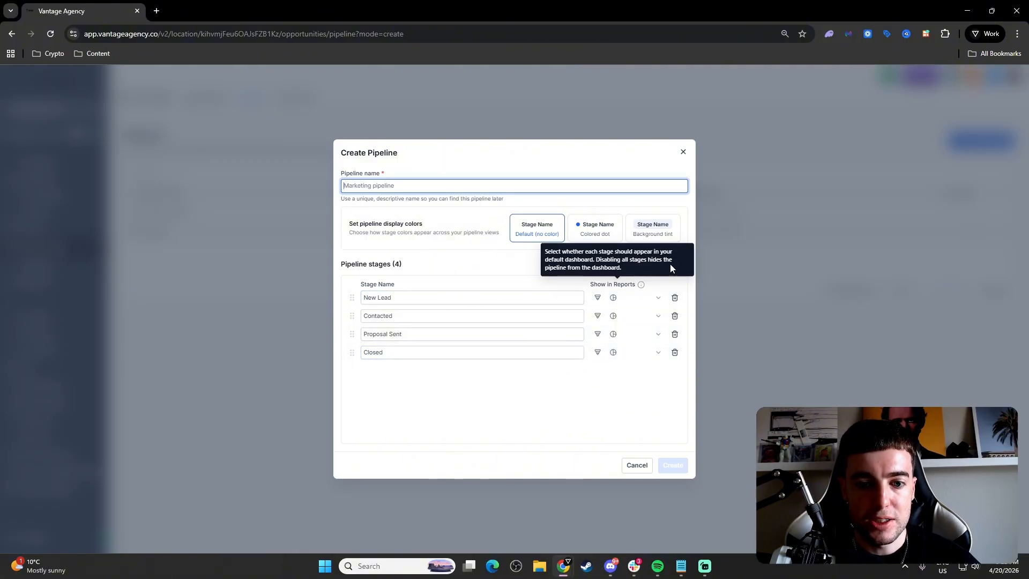
click(387, 227)
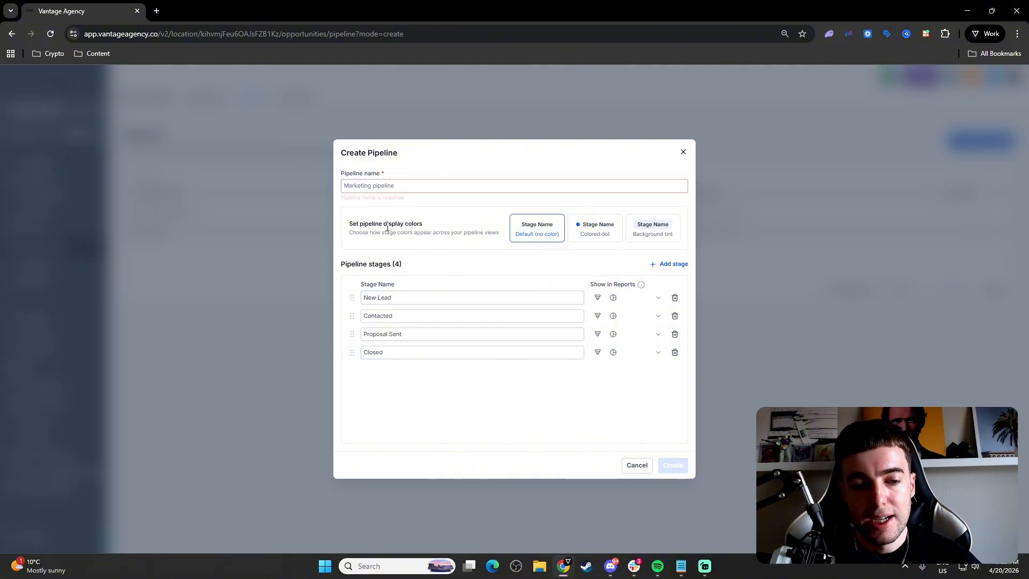
click(406, 186)
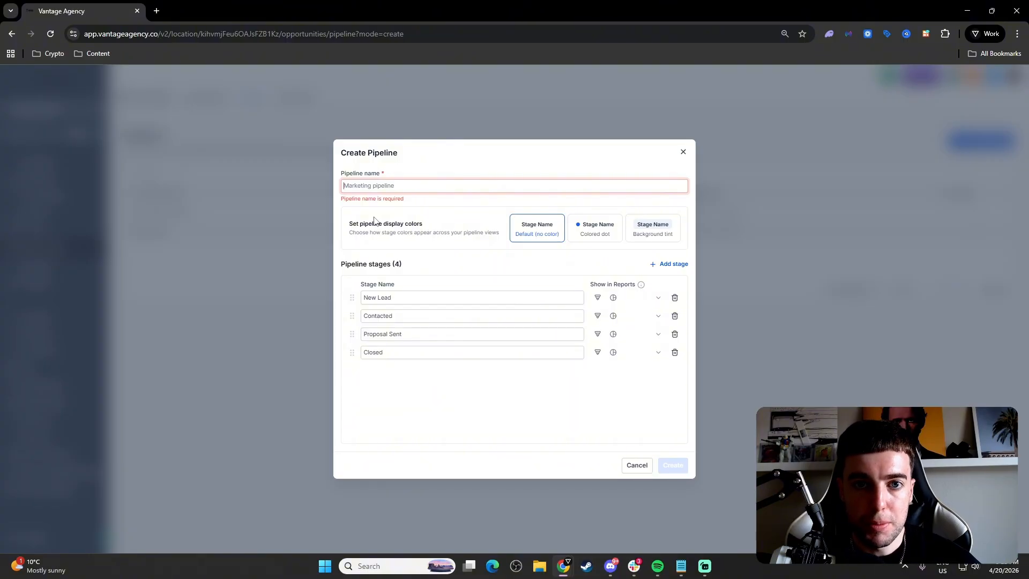
text(R)
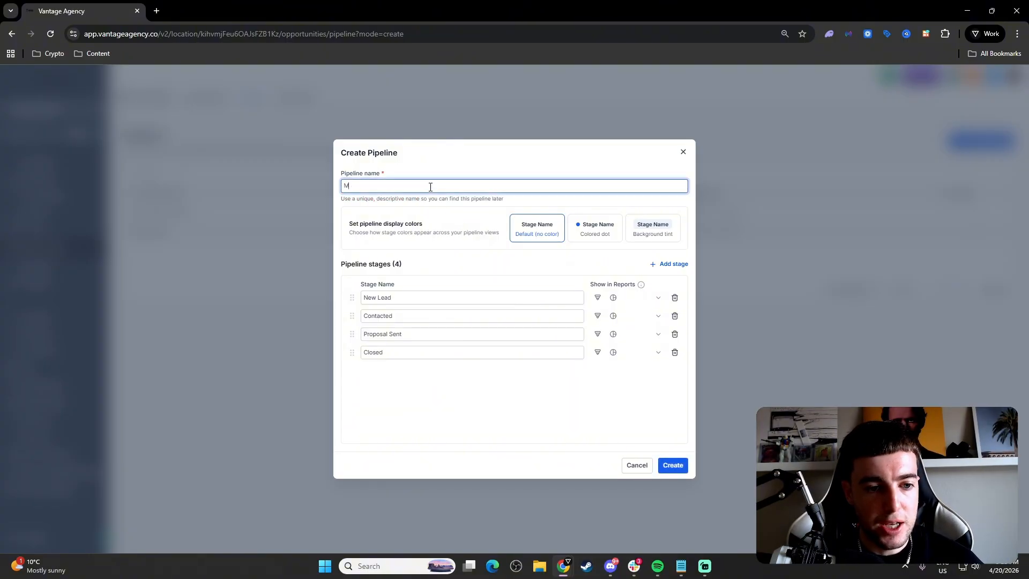
key(BackSpace)
text(Real Estate Pipeline)
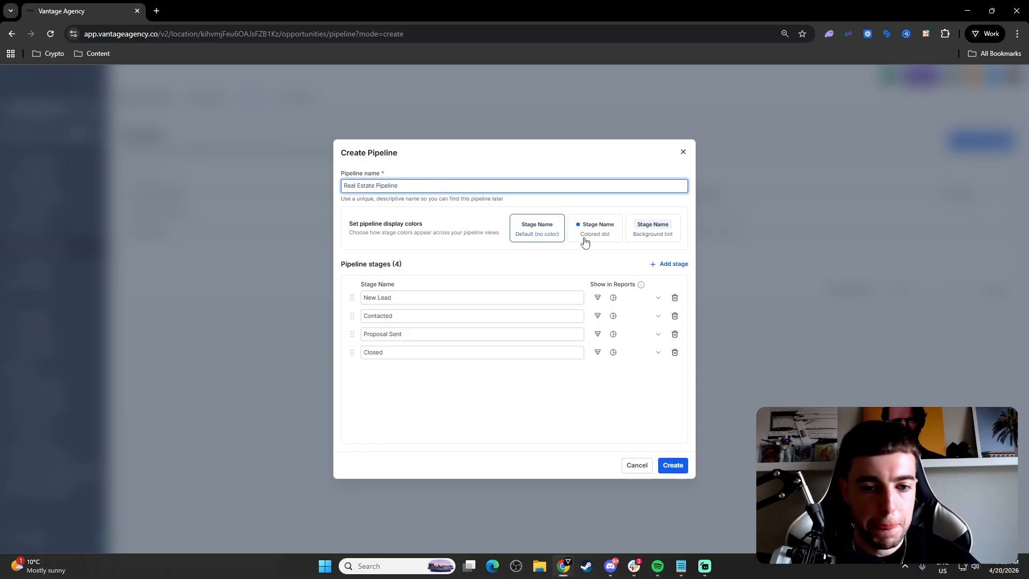
Step: Set the pipeline display colors to the Background tint style
click(585, 242)
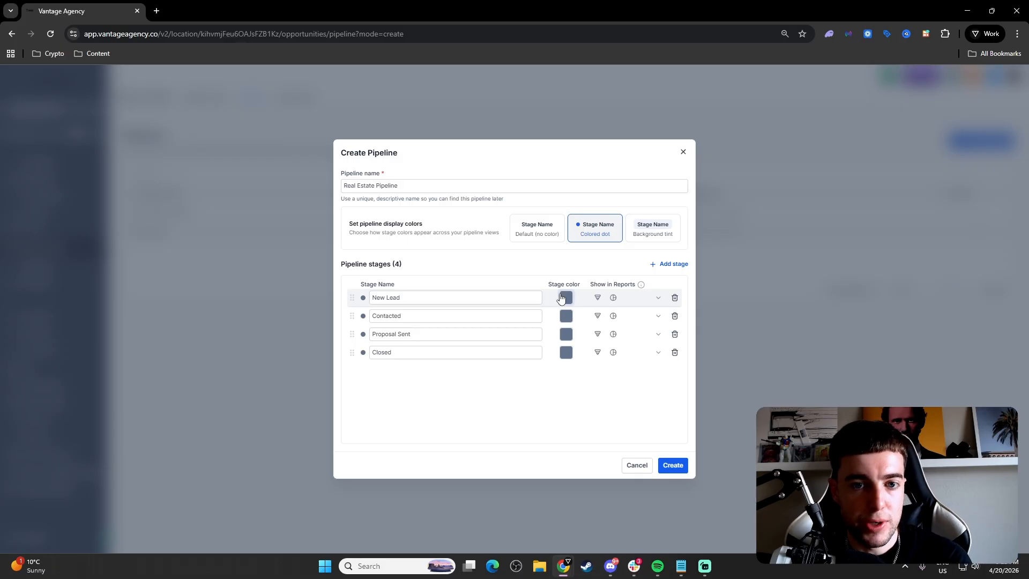
click(644, 229)
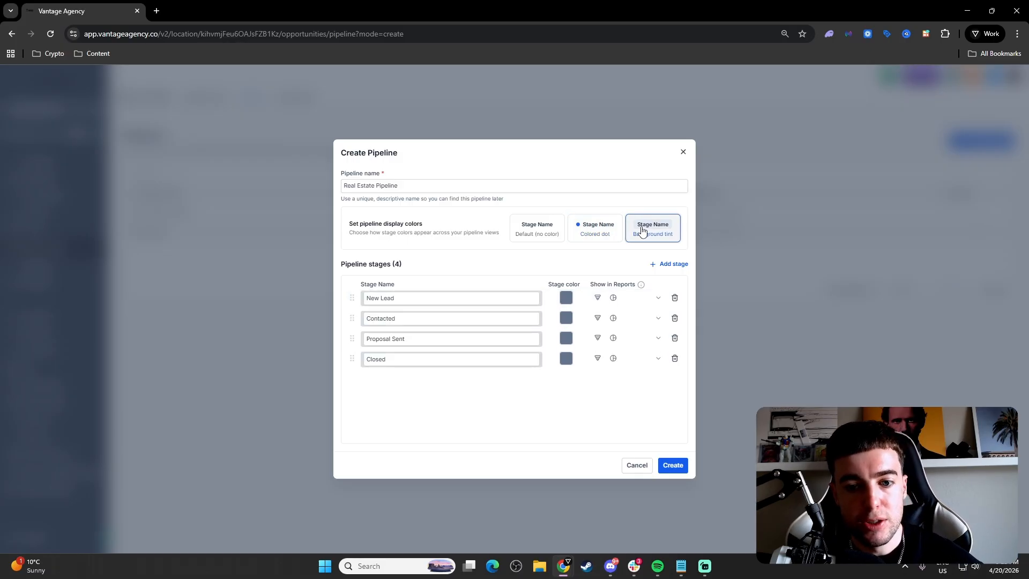
Step: Try green for the New Lead stage and compare the Colored dot style with Background tint
click(566, 298)
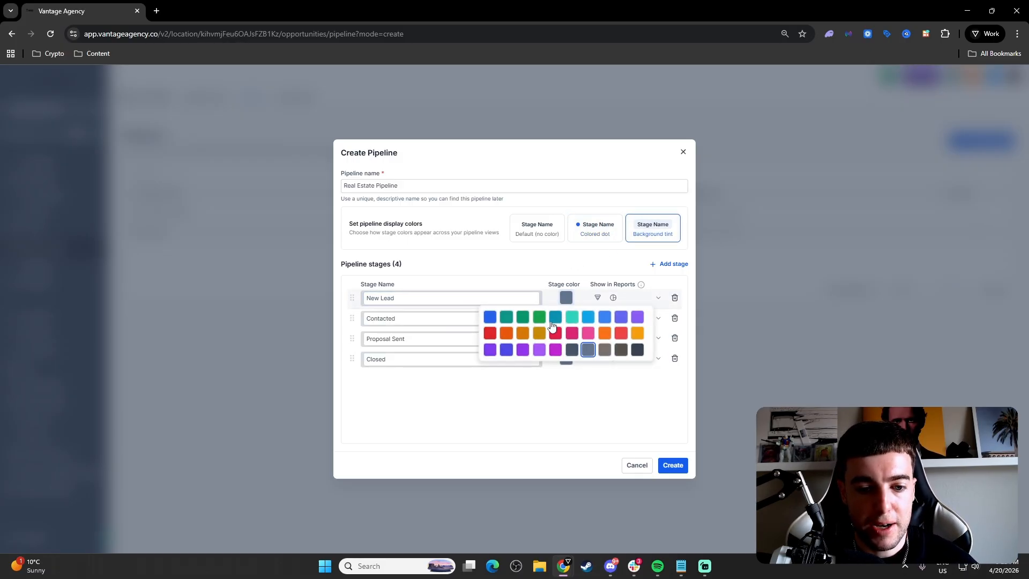
click(539, 320)
click(566, 318)
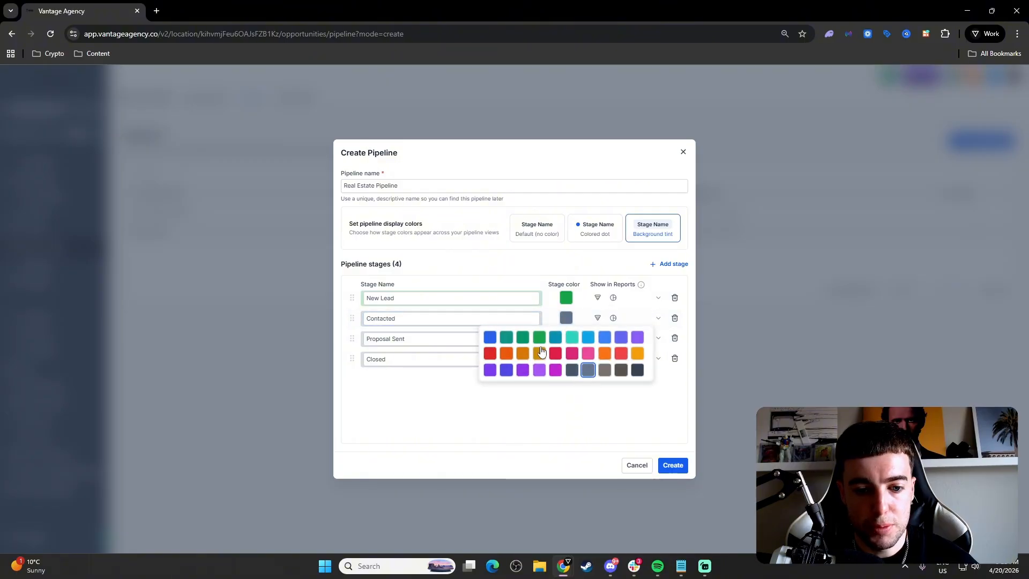
click(585, 237)
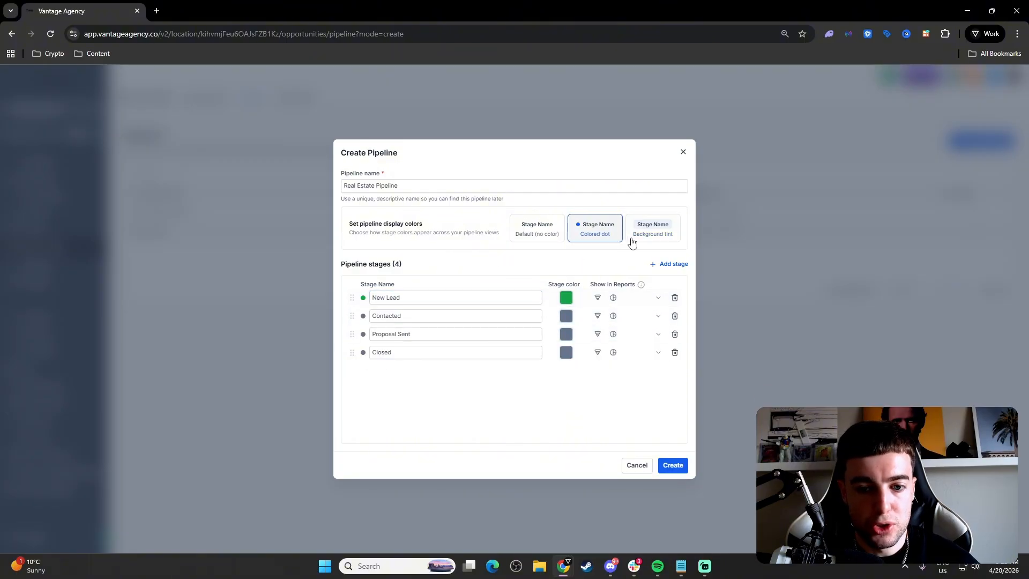
click(638, 238)
click(566, 318)
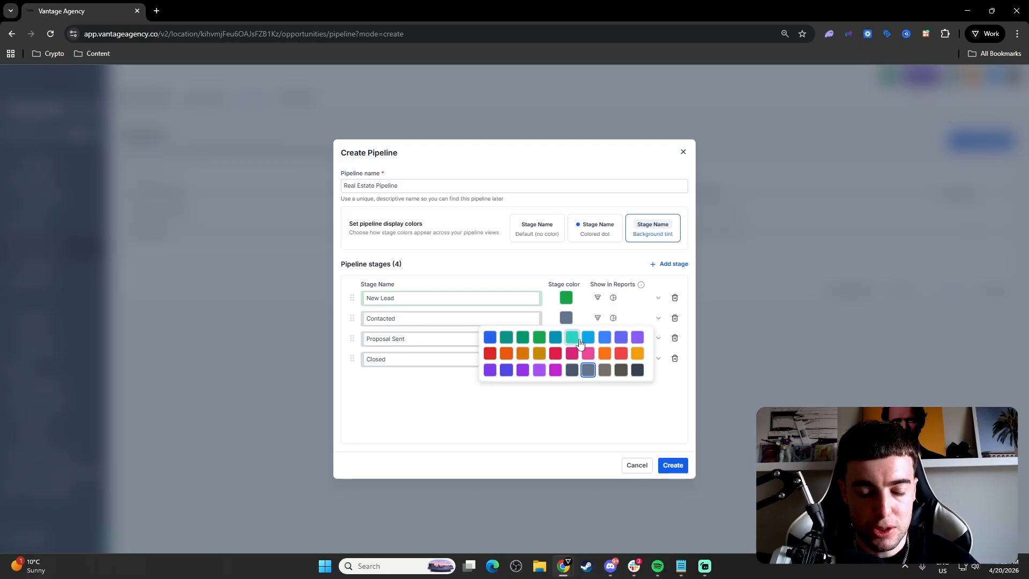
click(574, 409)
Step: Color the New Lead stage amber and the Contacted stage turquoise
click(566, 298)
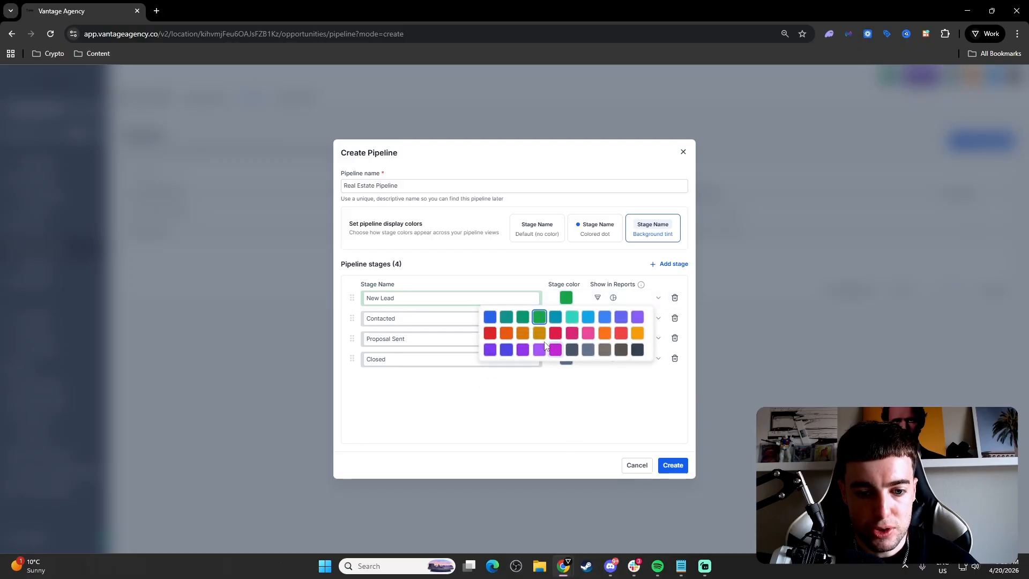
click(538, 335)
click(566, 318)
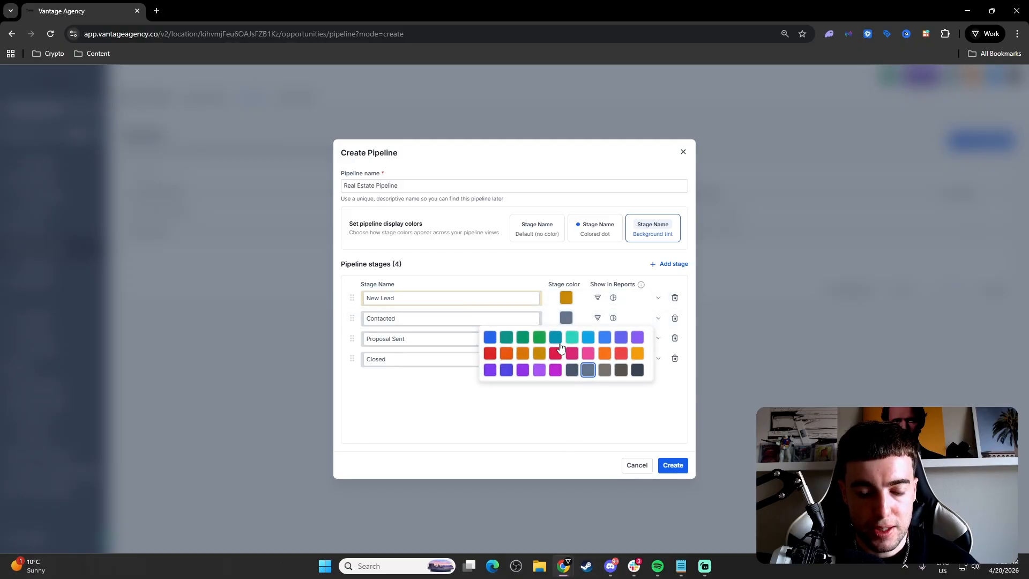
click(572, 338)
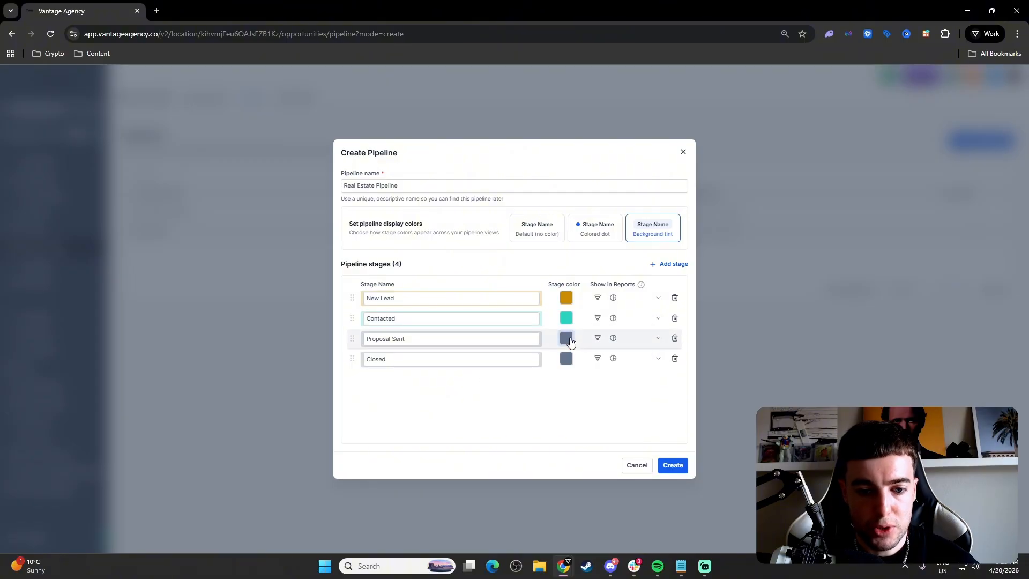
Step: Color the Proposal Sent stage light blue and the Closed stage green
click(570, 340)
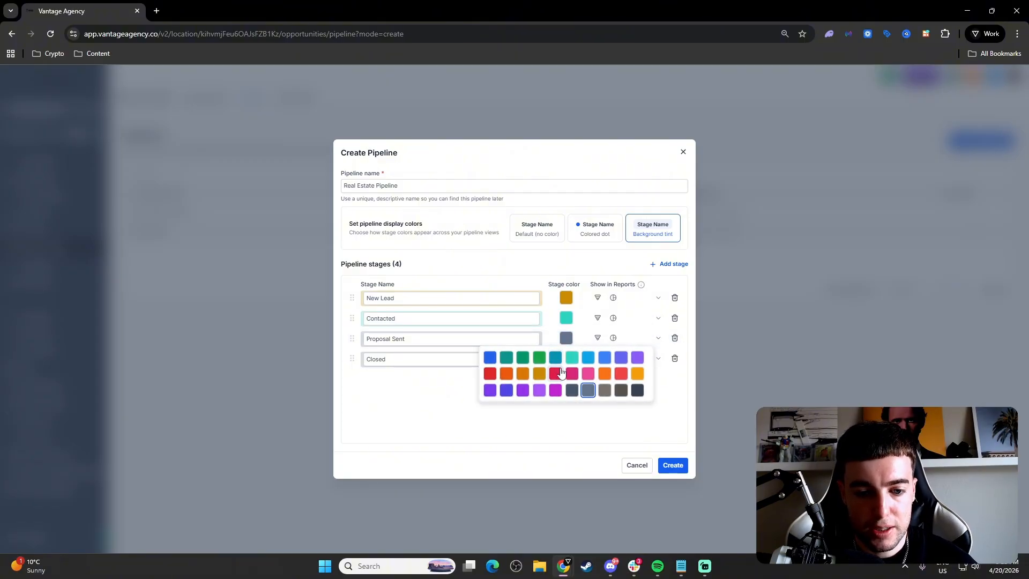
click(588, 357)
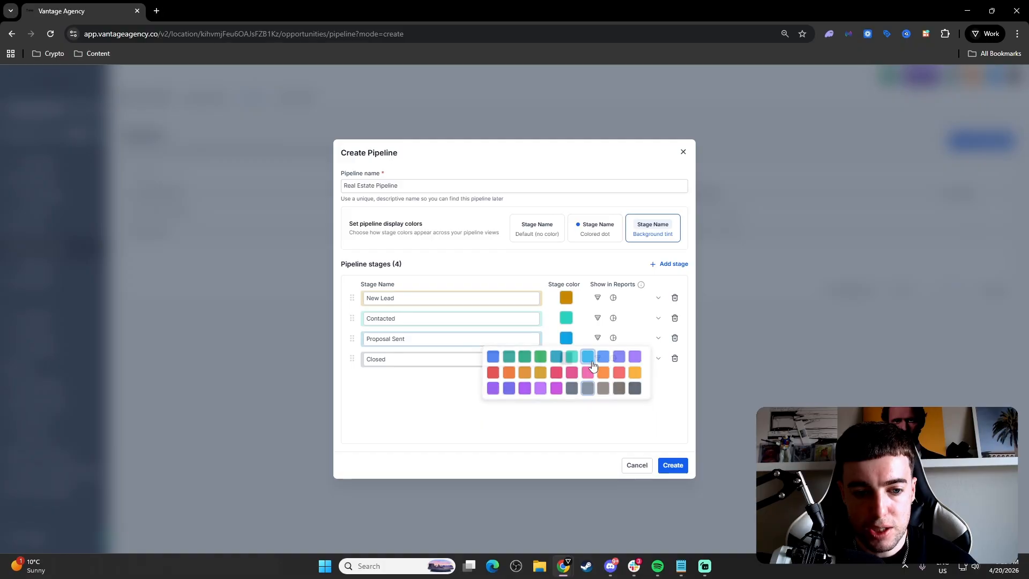
click(566, 359)
click(541, 377)
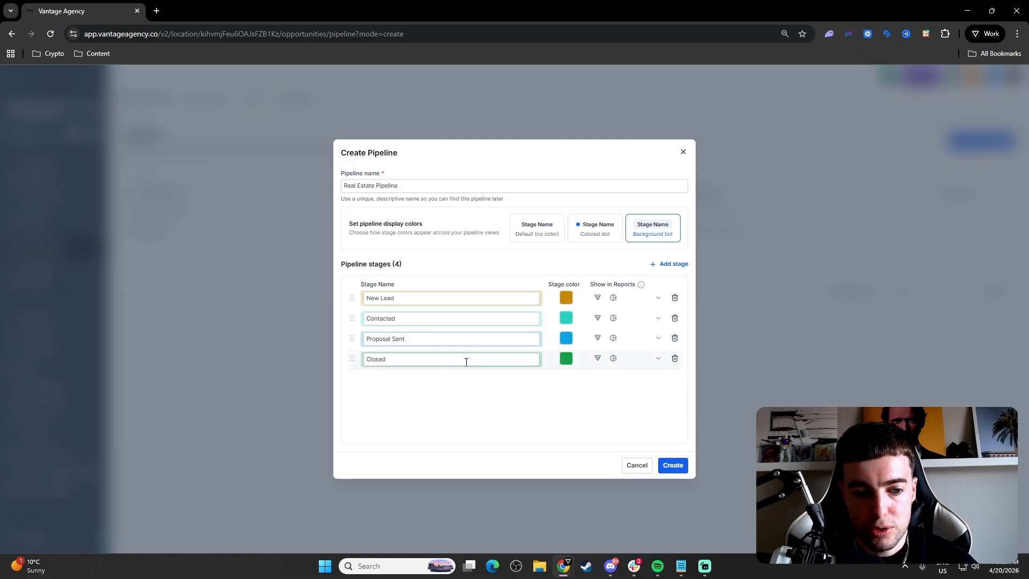
Step: Rename the Closed stage to "Closed / Won" and add a stage named "Closed / Lost"
click(466, 362)
text(/)
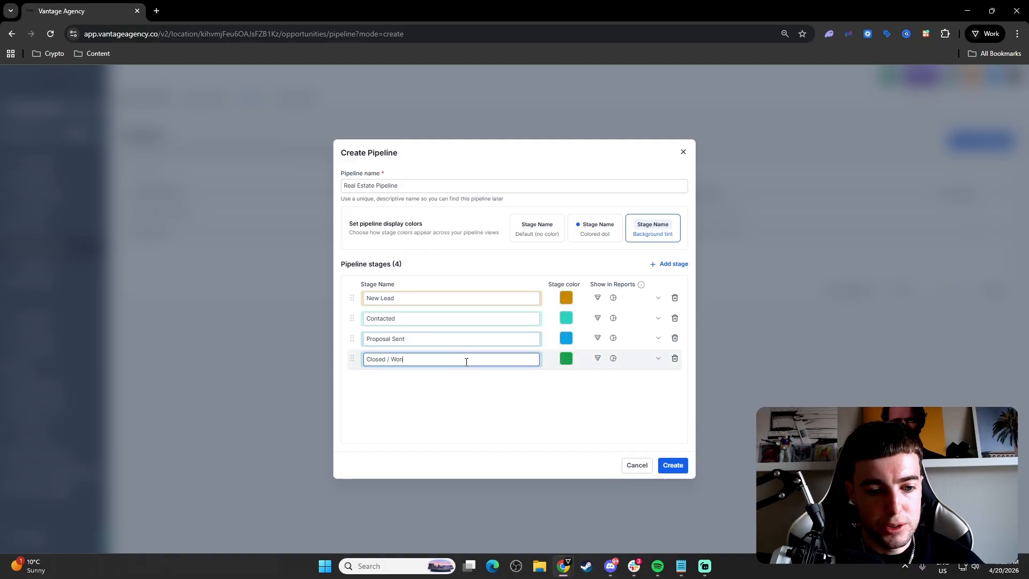
text( Won)
click(664, 266)
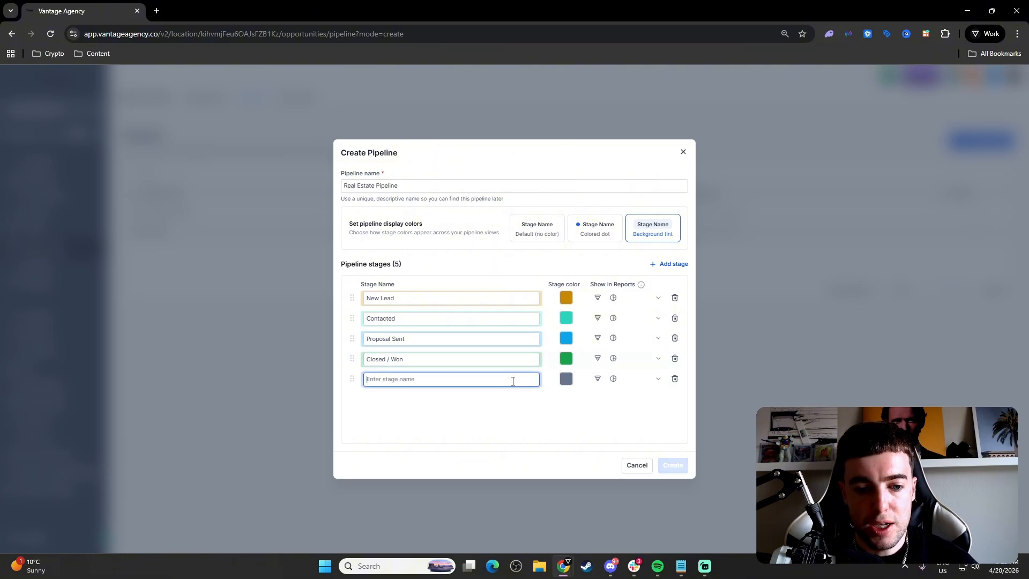
text(Closed / Lost)
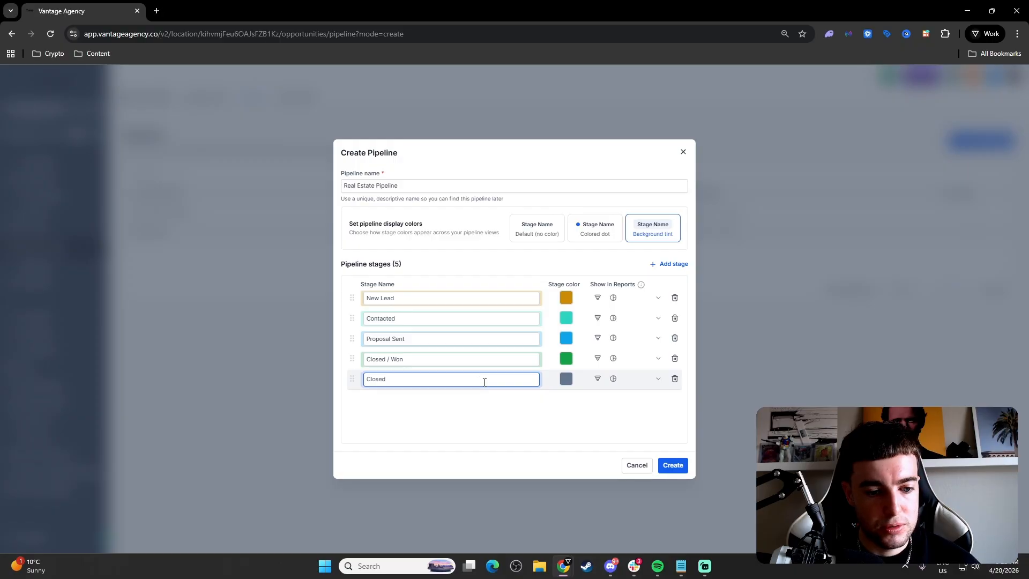
Step: Add a sixth pipeline stage named "LTN - Long Term Nurture"
click(668, 259)
click(666, 265)
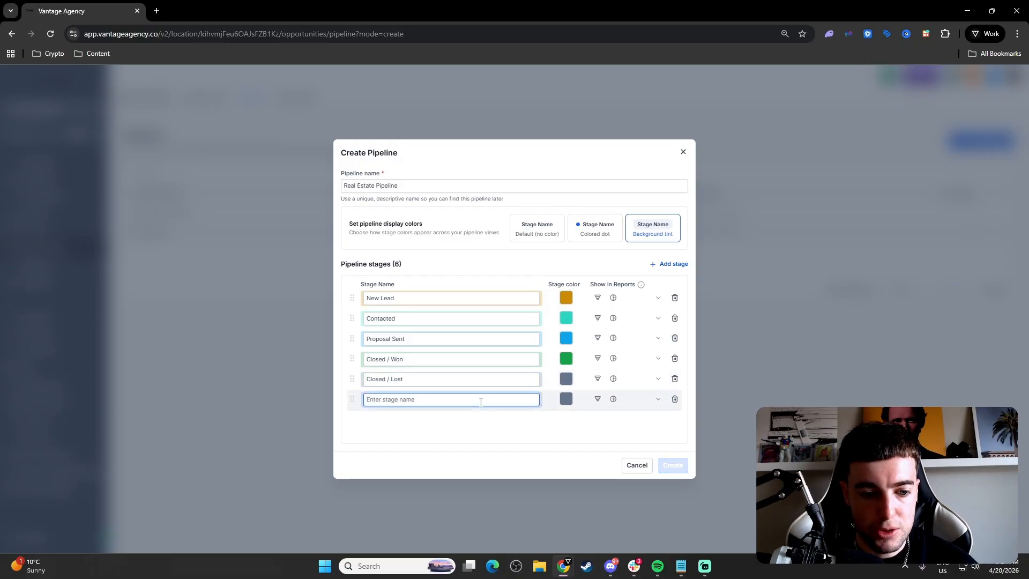
text(LTN - Long Term Nurture)
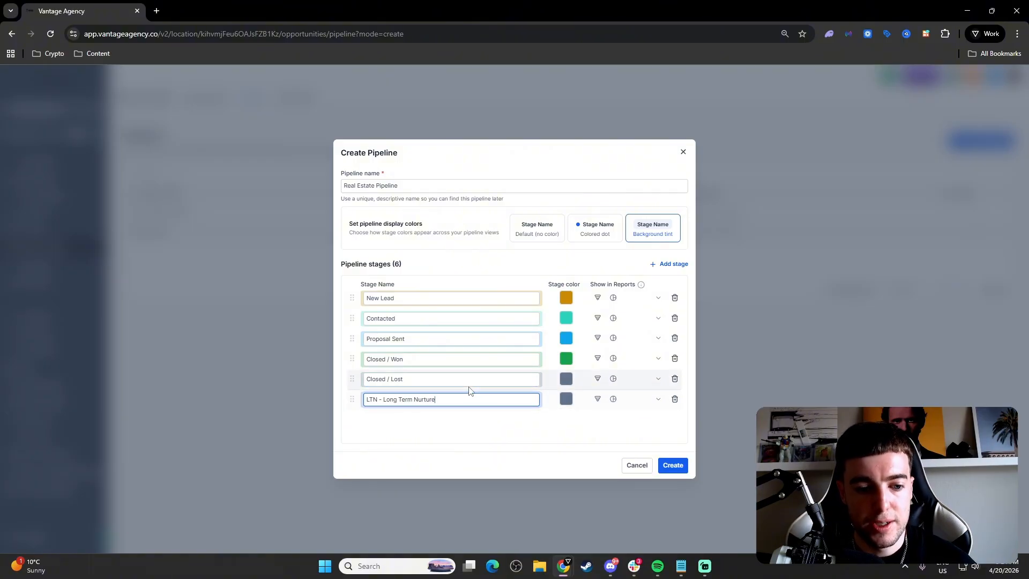
Step: Color the Closed / Lost stage red and the Long Term Nurture stage purple, and create the pipeline
click(566, 378)
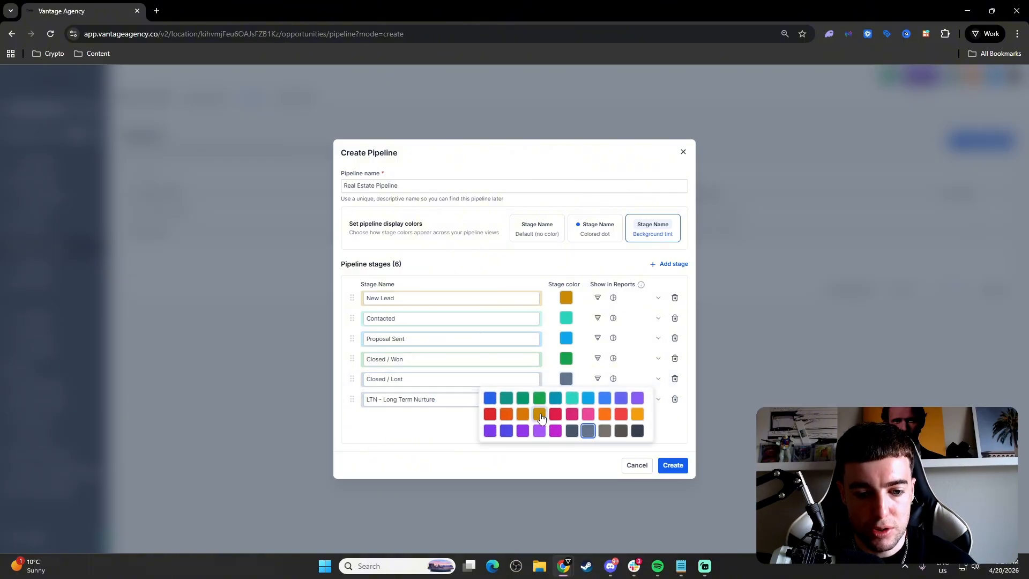
click(554, 413)
click(566, 399)
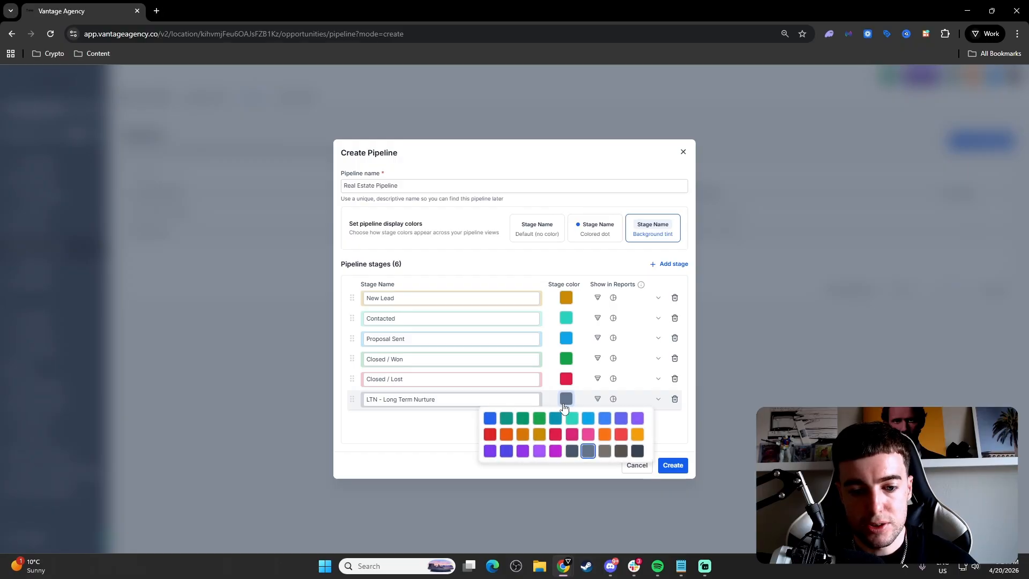
click(637, 423)
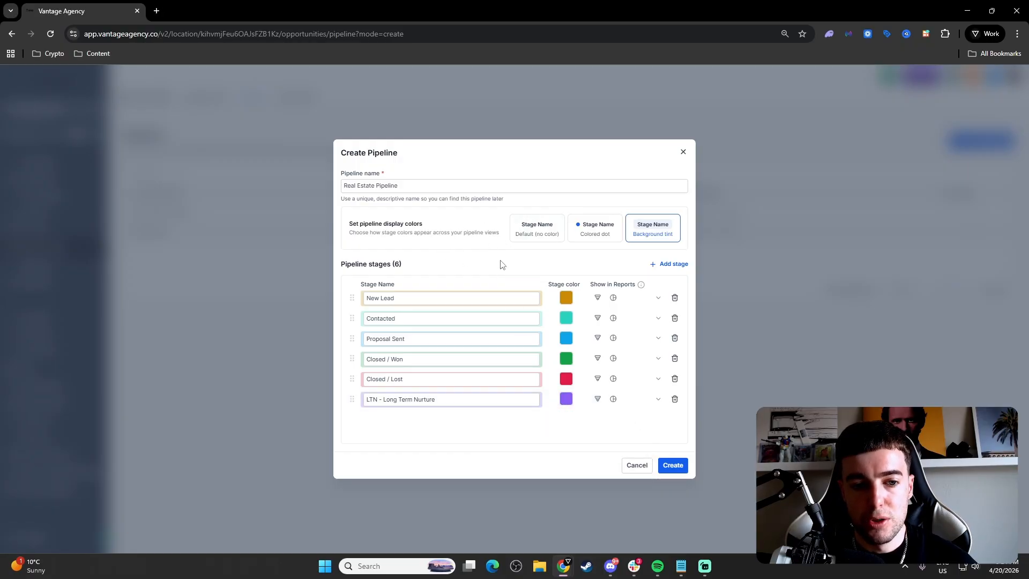
click(672, 465)
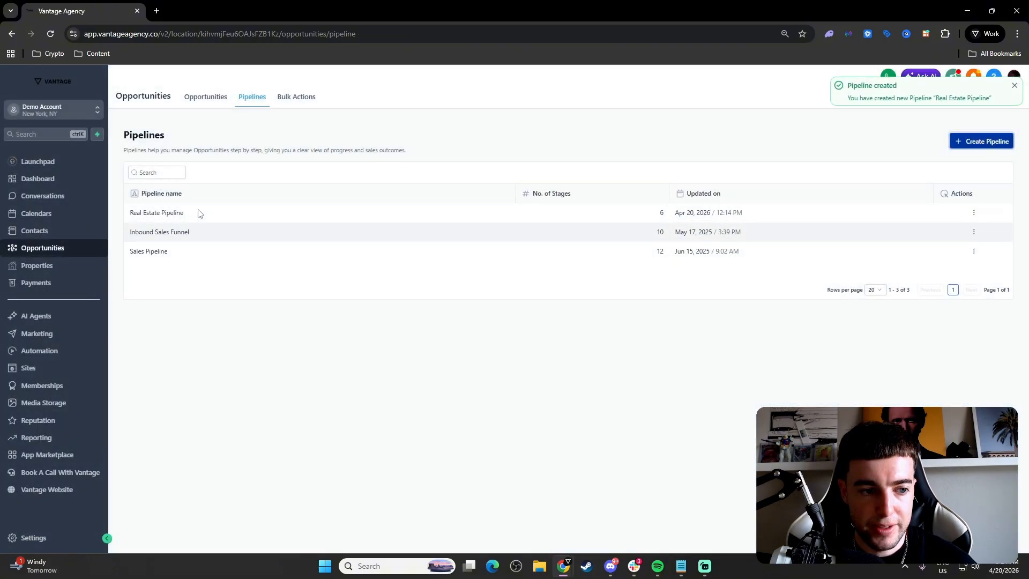
Step: Show the Real Estate Pipeline on the opportunities board
click(201, 98)
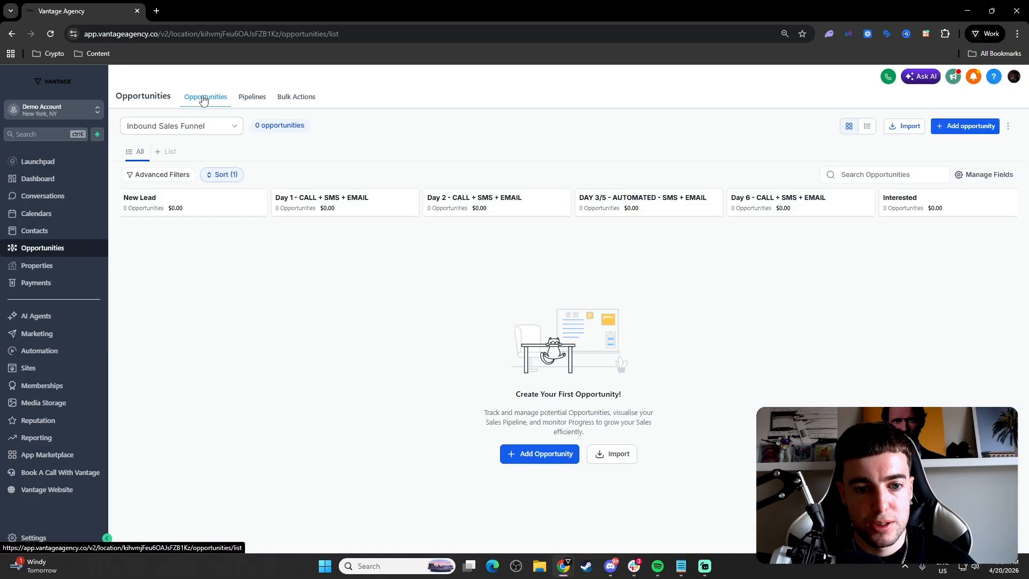
click(222, 125)
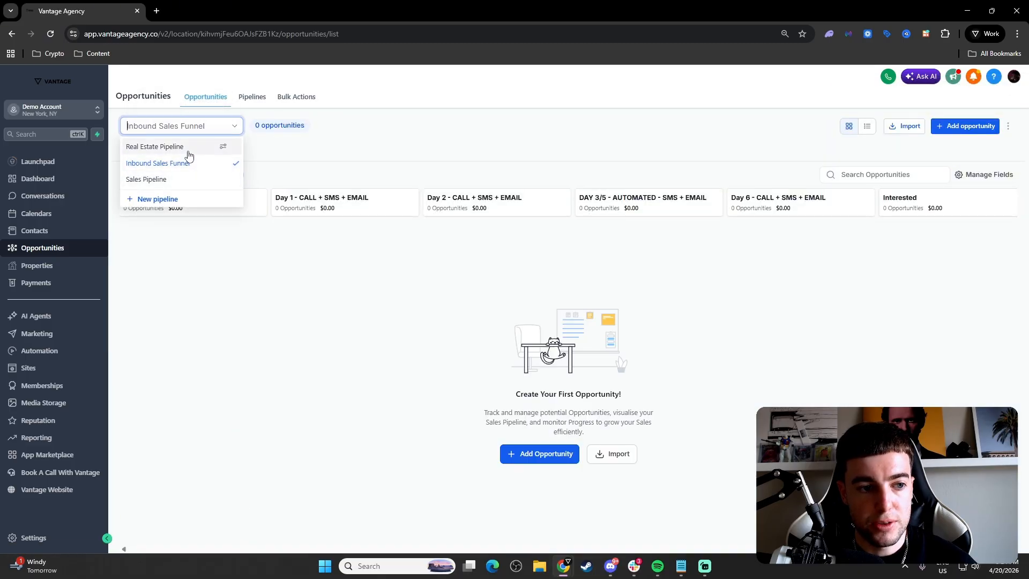
click(417, 348)
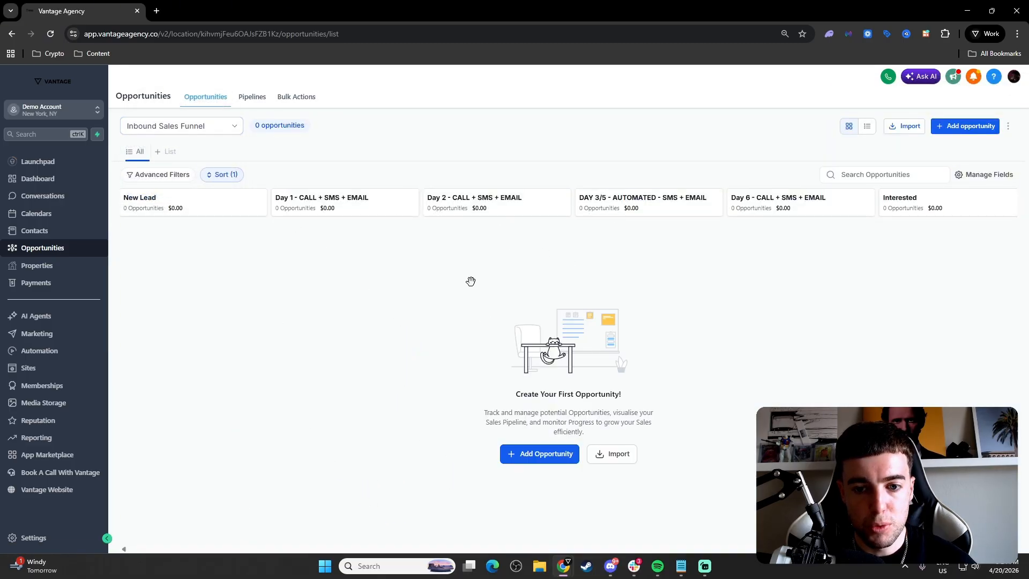
click(202, 126)
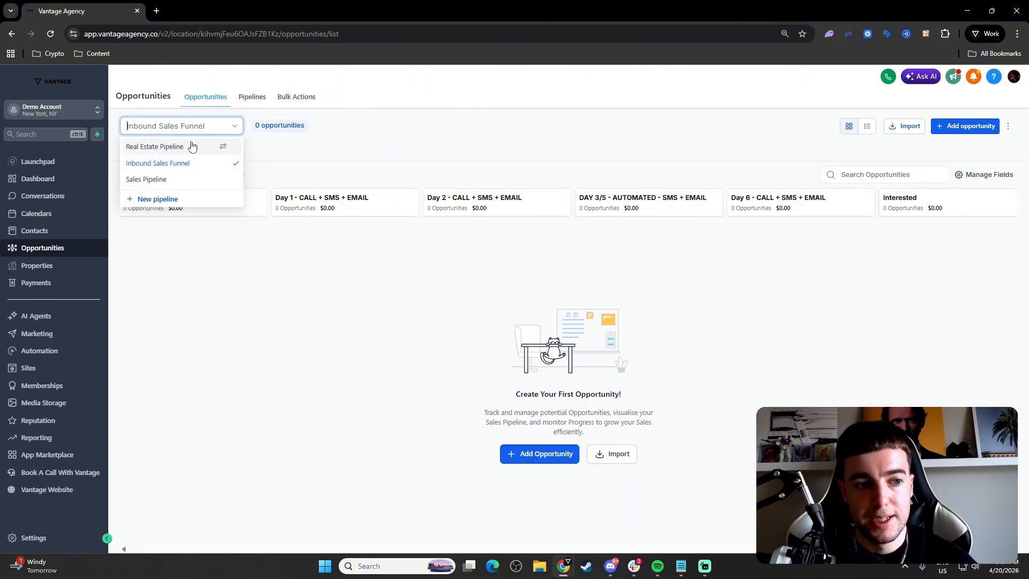
click(190, 147)
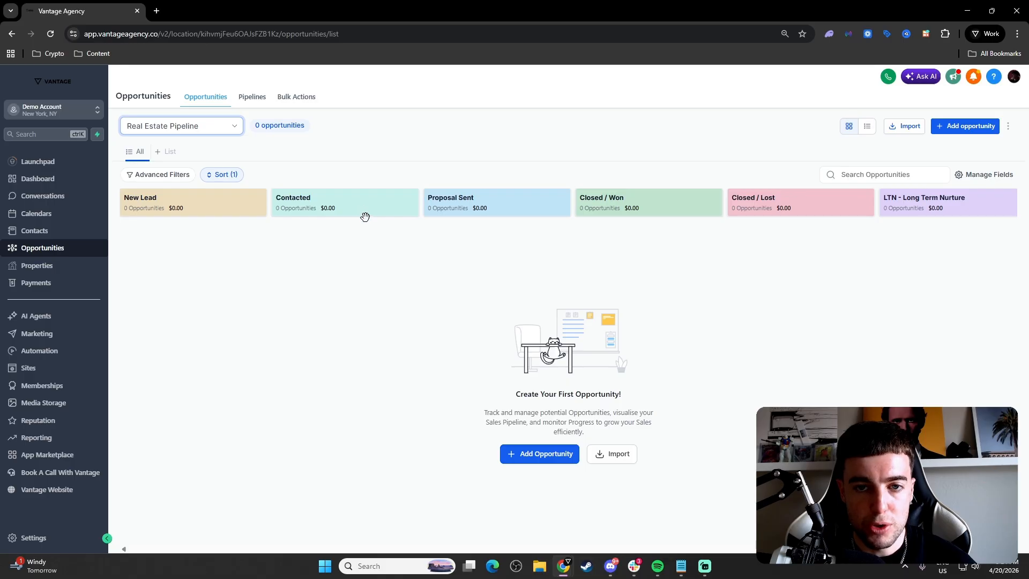
Step: Start a new opportunity in the Real Estate Pipeline and choose the first suggested contact as its primary contact
click(542, 457)
click(544, 186)
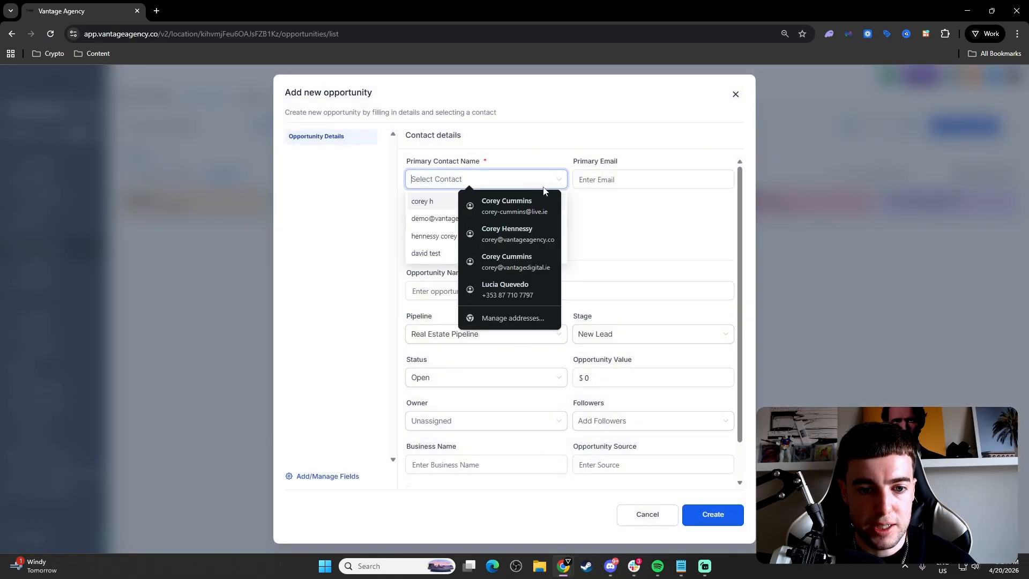
click(449, 219)
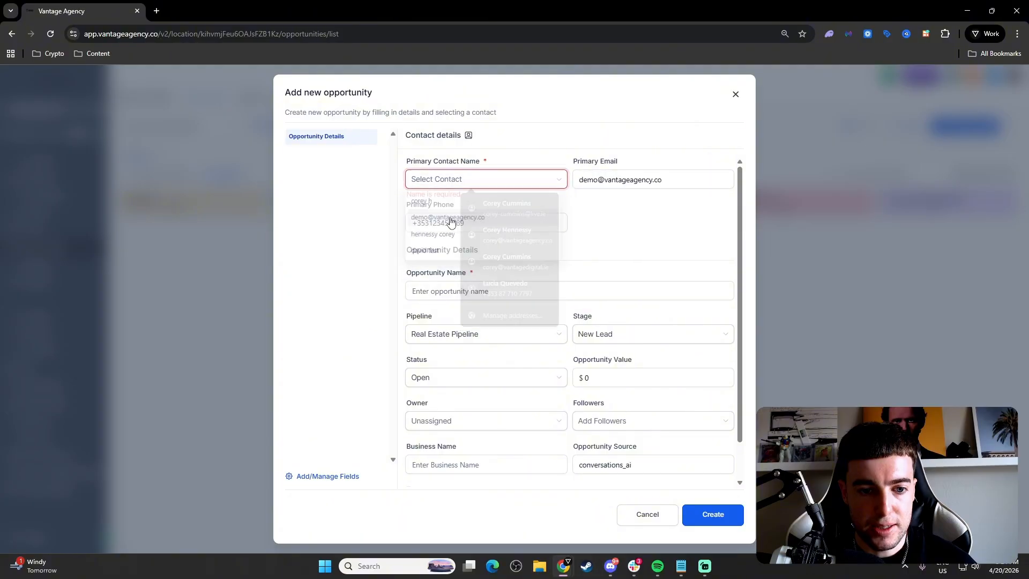
click(544, 185)
click(500, 202)
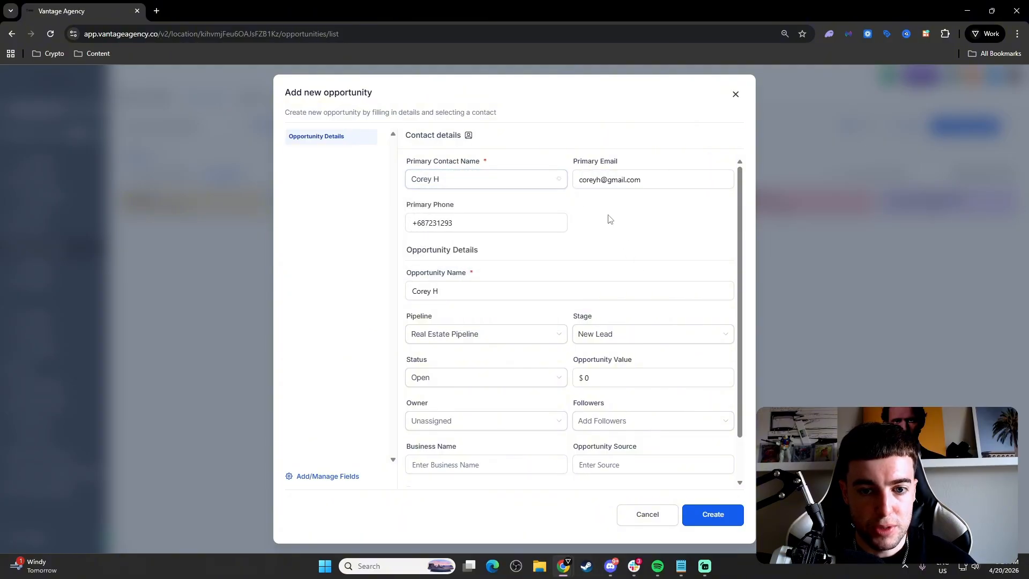
Step: Create the opportunity as Open in the New Lead stage, keeping the contact's existing tags and the remaining details as filled in
scroll(641, 220, down, 2)
click(711, 513)
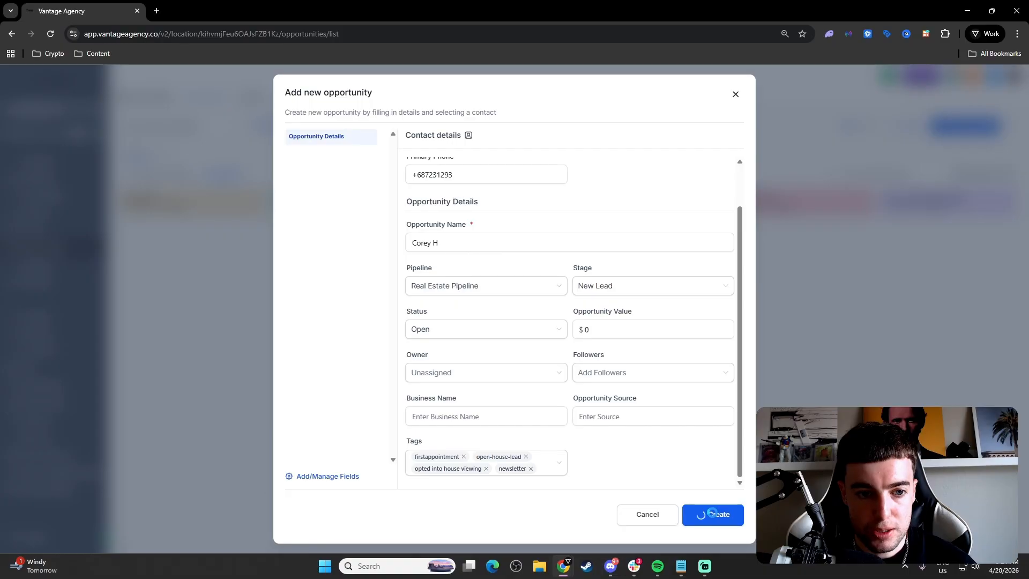
click(736, 96)
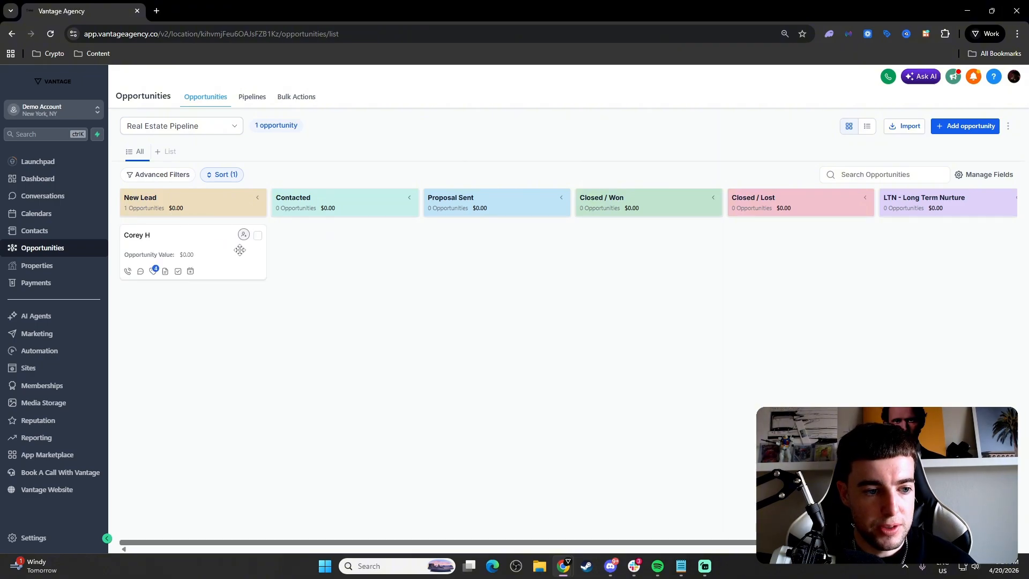
Step: Look at the new opportunity's contact record and its opportunity details, returning to the board after each
click(243, 240)
click(219, 221)
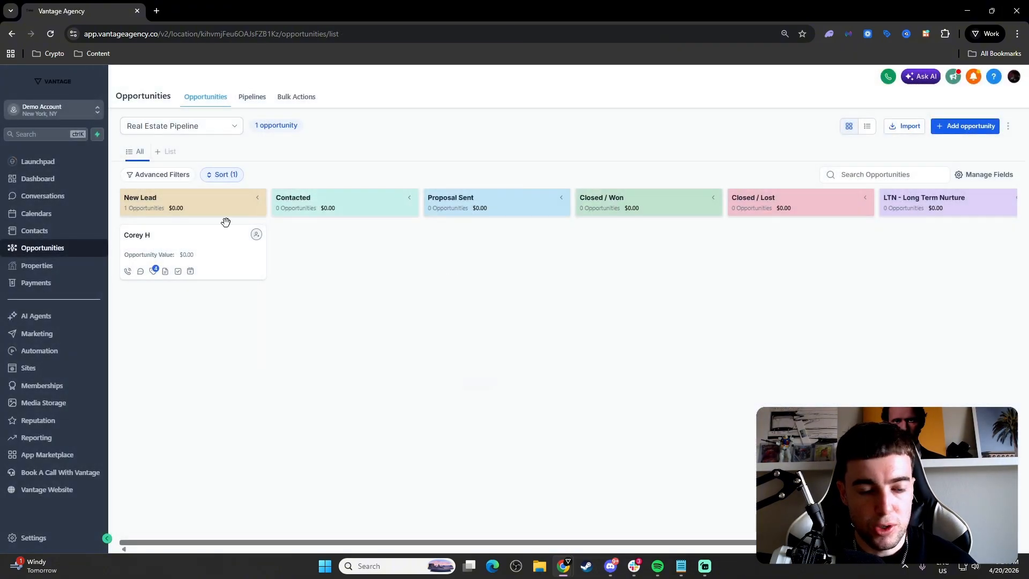
click(210, 242)
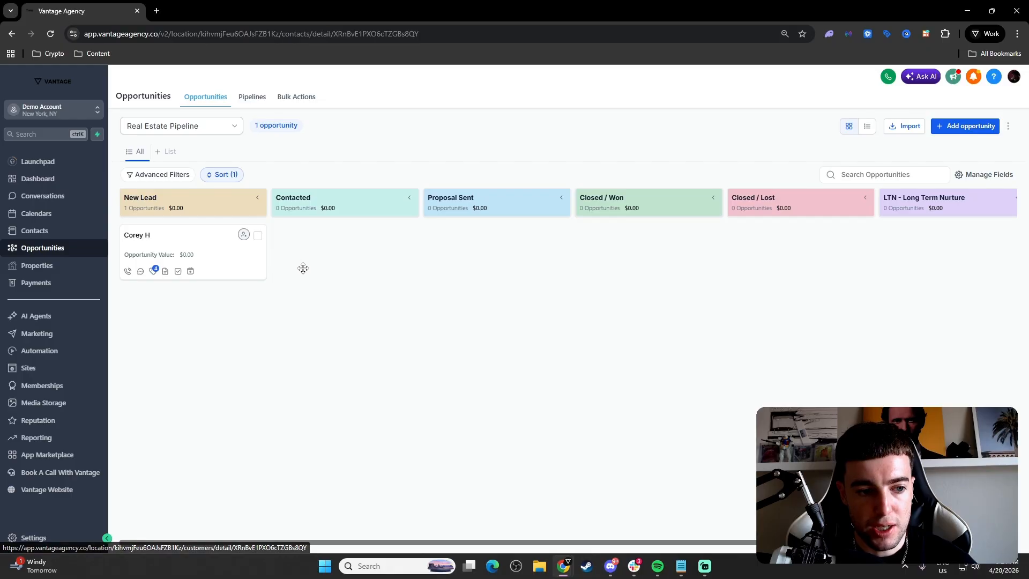
click(119, 118)
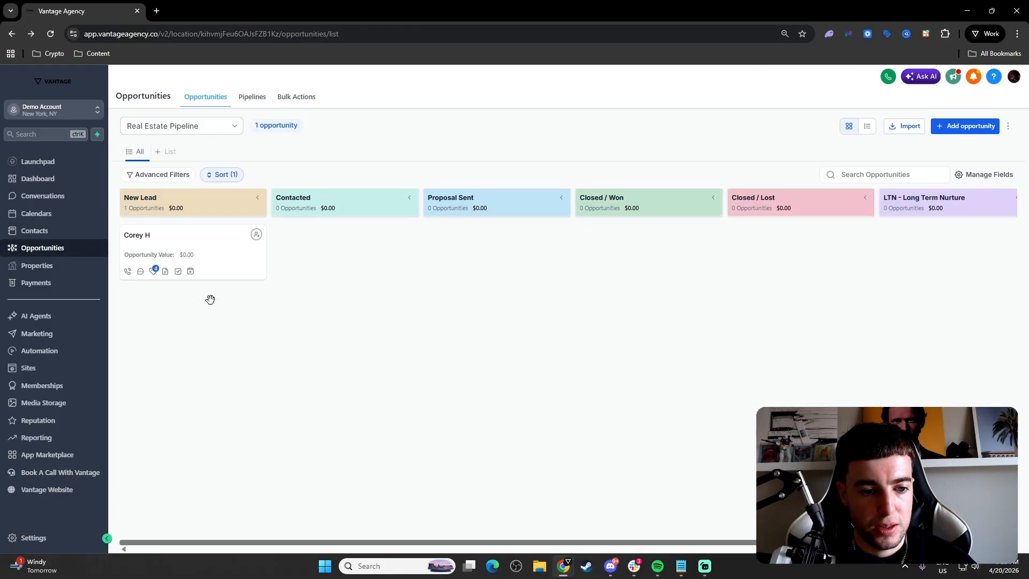
click(210, 250)
click(735, 94)
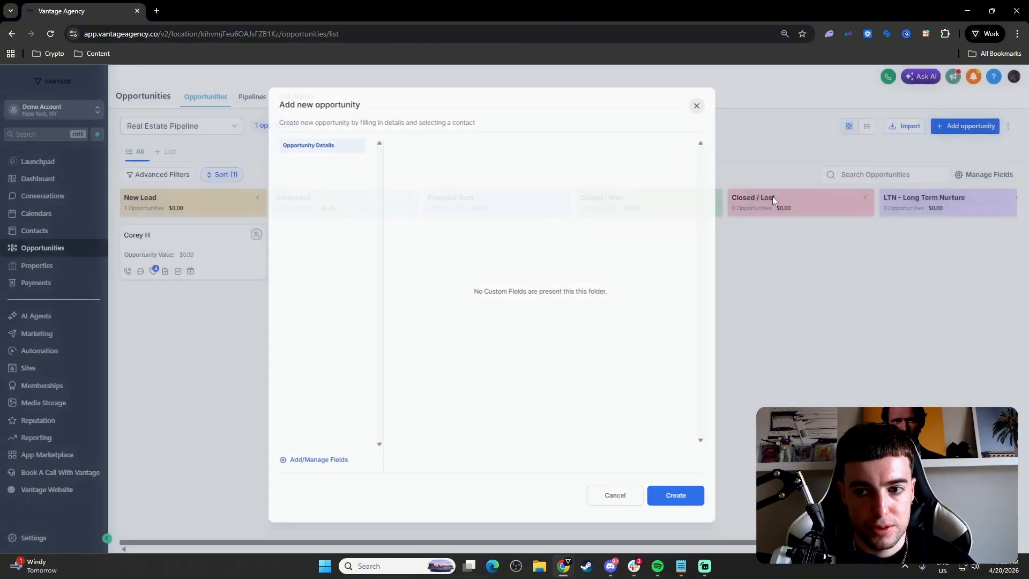
Step: Customize the opportunity cards to hide Lost Reason and show Created On (CDT), and apply the change to all pipelines
click(960, 175)
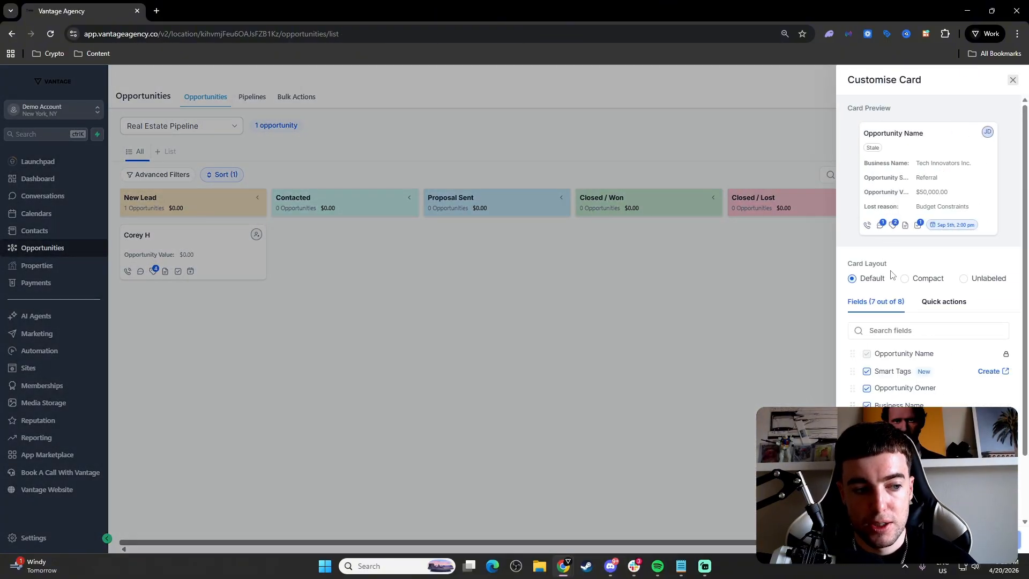
scroll(901, 348, down, 2)
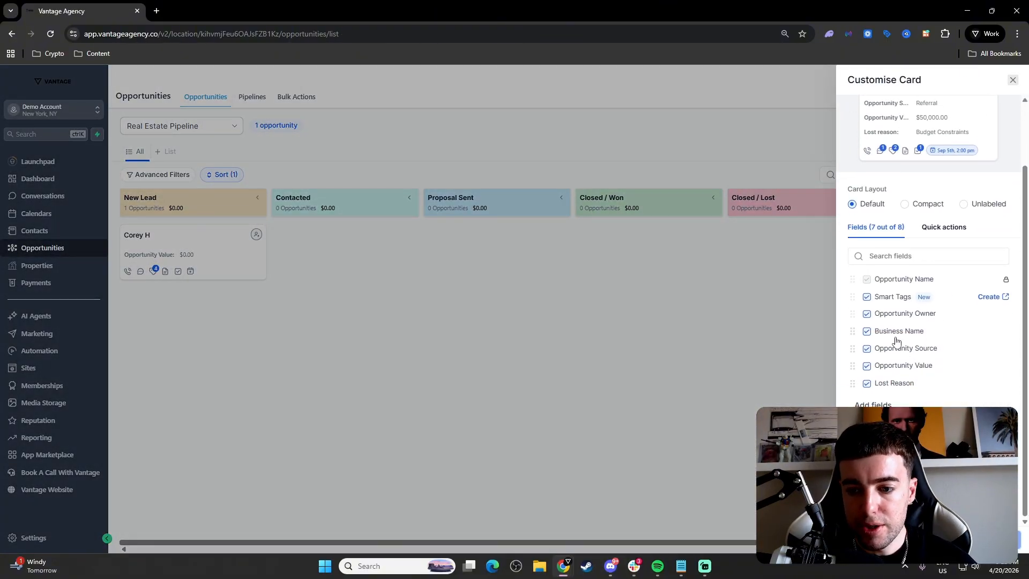
click(867, 385)
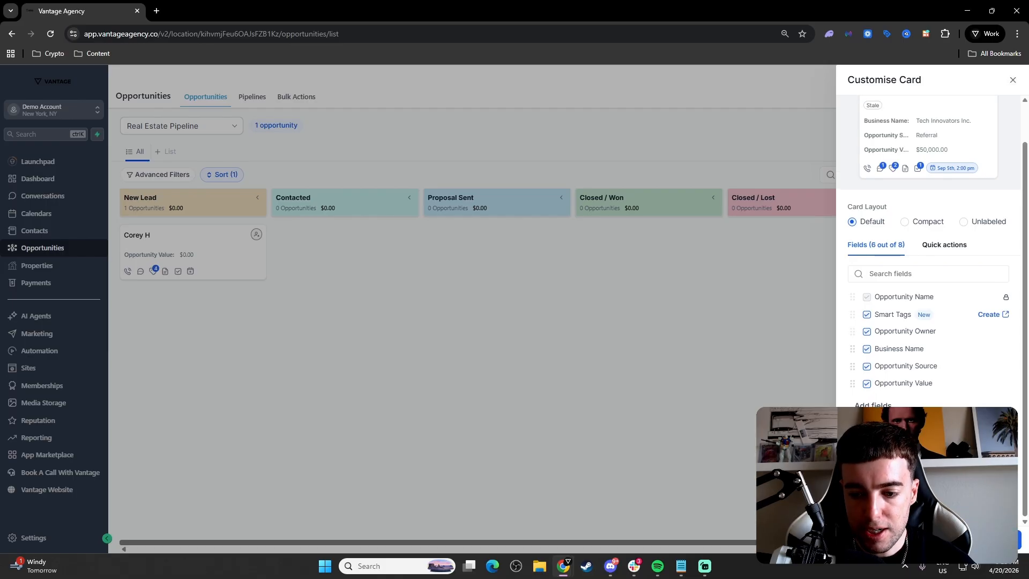
scroll(871, 387, down, 3)
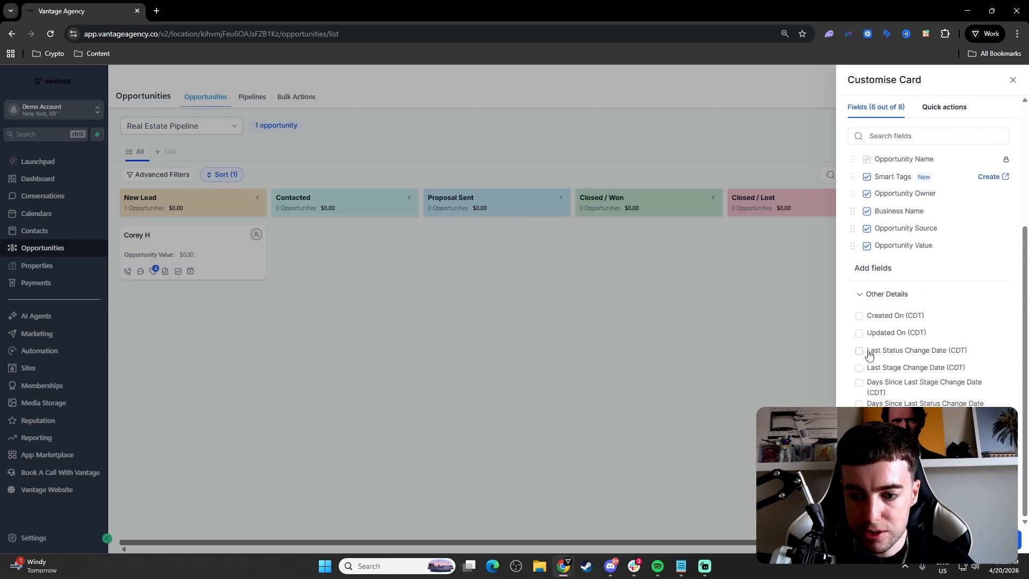
click(867, 316)
click(1020, 546)
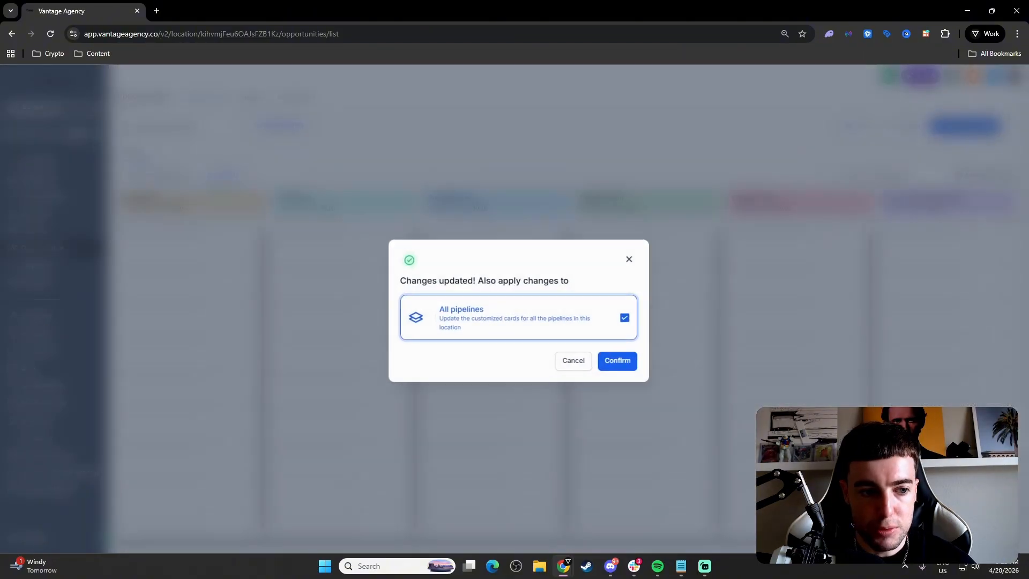
click(616, 359)
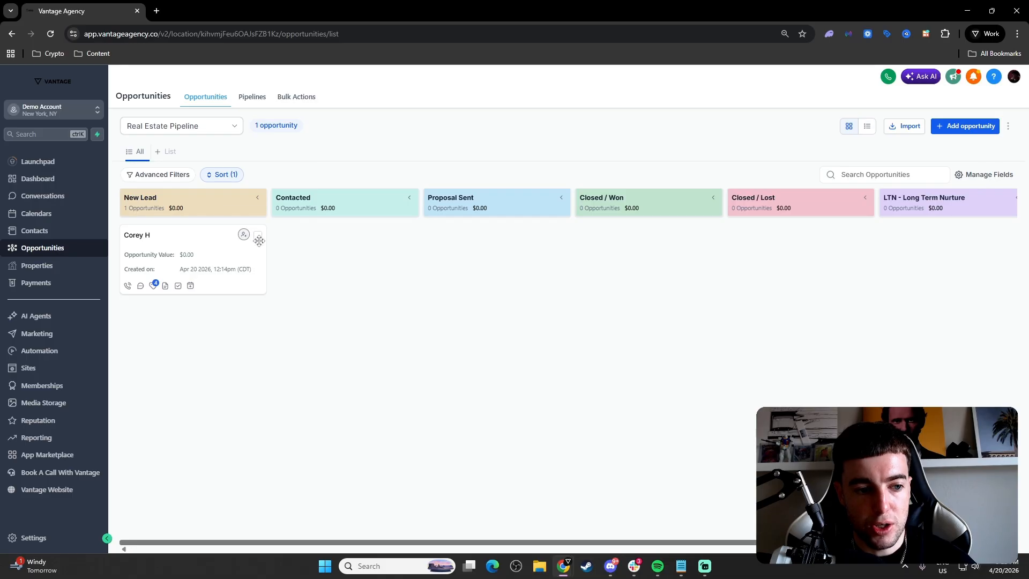
Step: Check the tags on the New Lead card, view its opportunity details and contact record, and return to the board
mouse_move(158, 288)
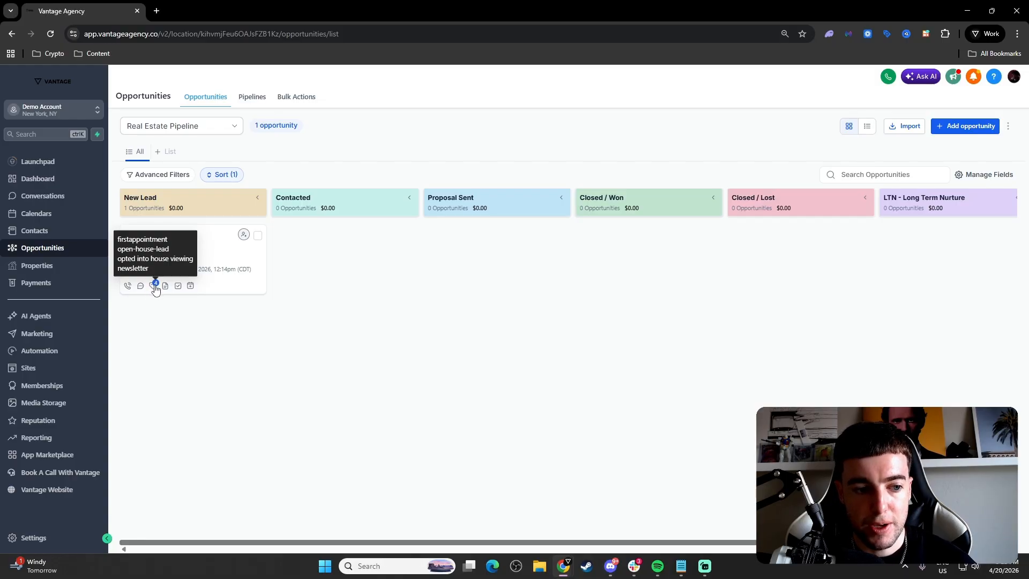
click(219, 246)
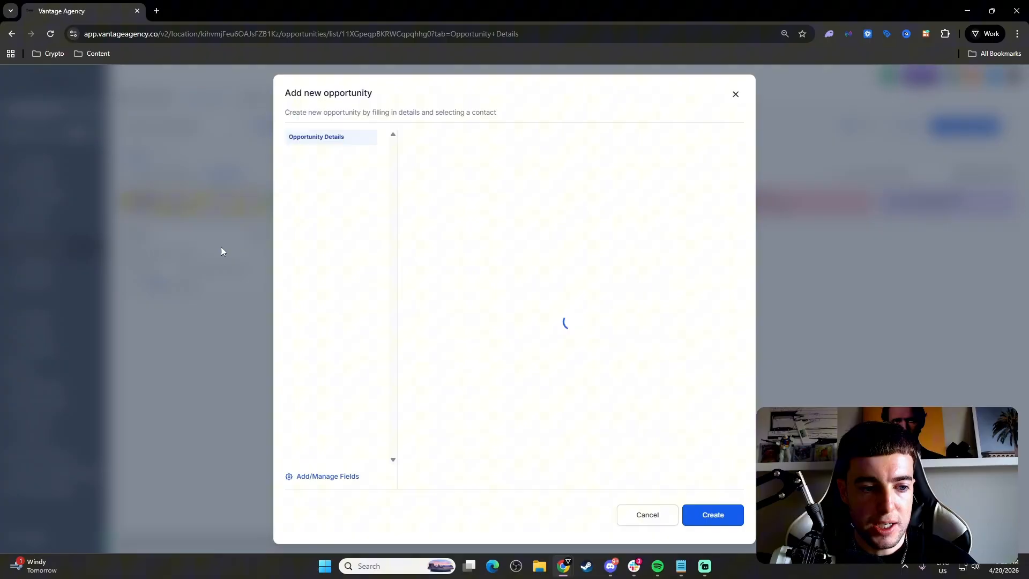
click(212, 305)
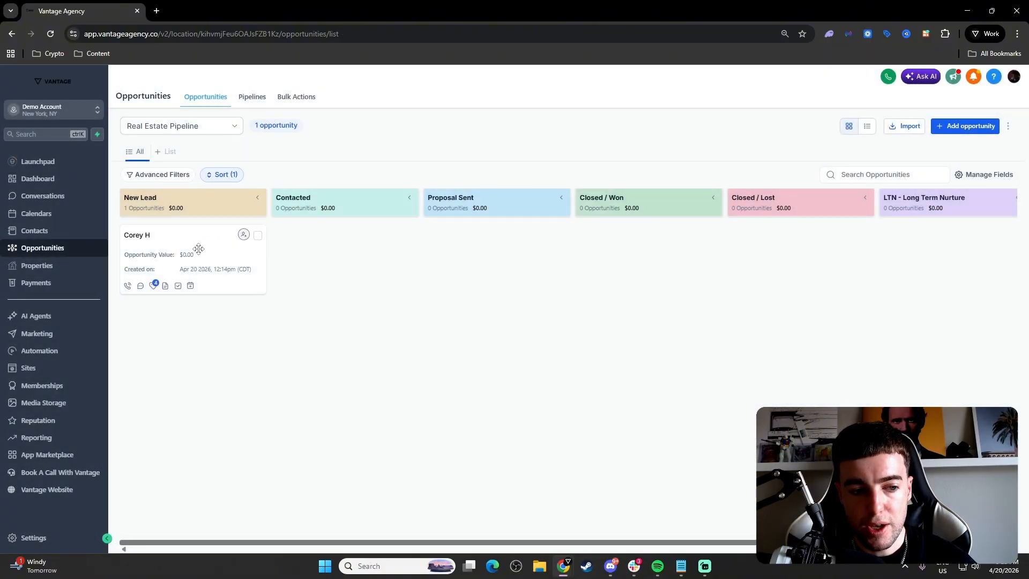
click(222, 236)
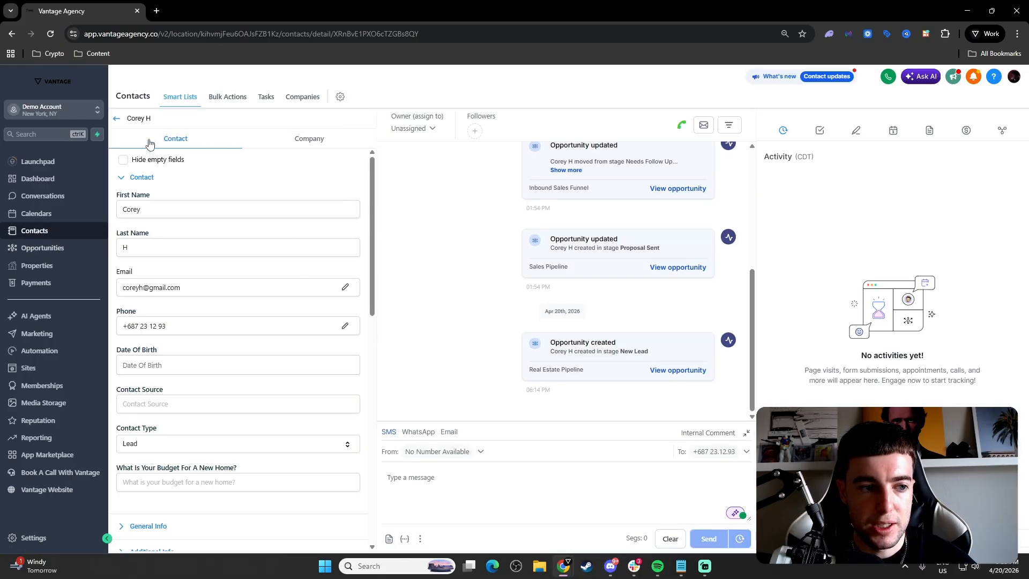
click(117, 119)
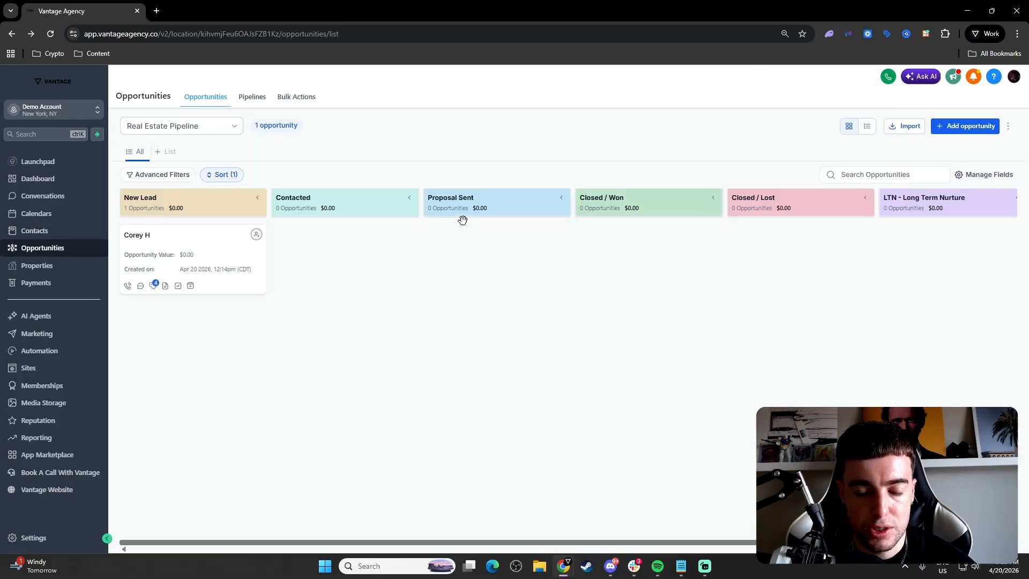
Step: Review the card's displayed fields and quick actions in the card customization, and close it without changes
click(993, 175)
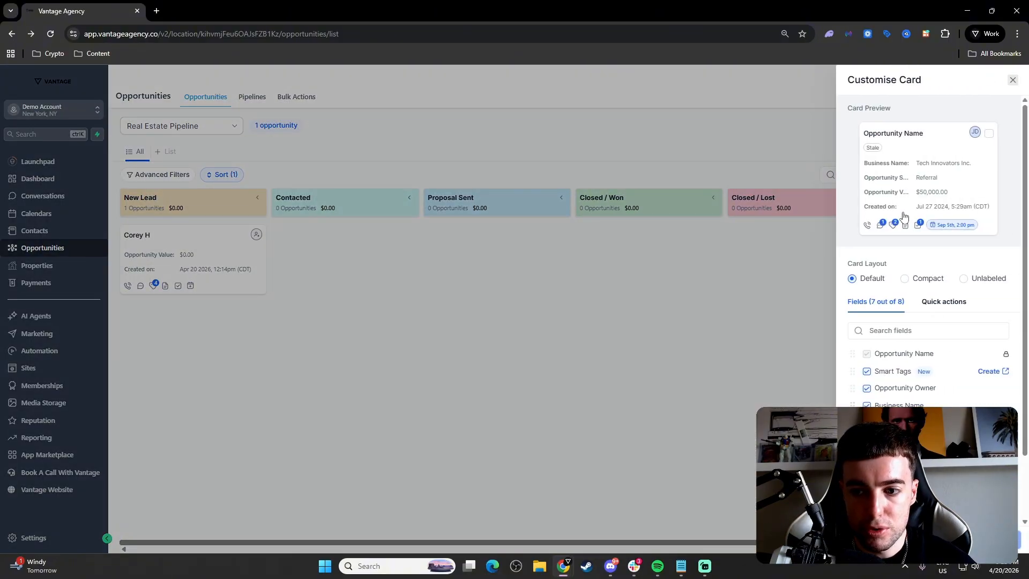
scroll(943, 322, down, 2)
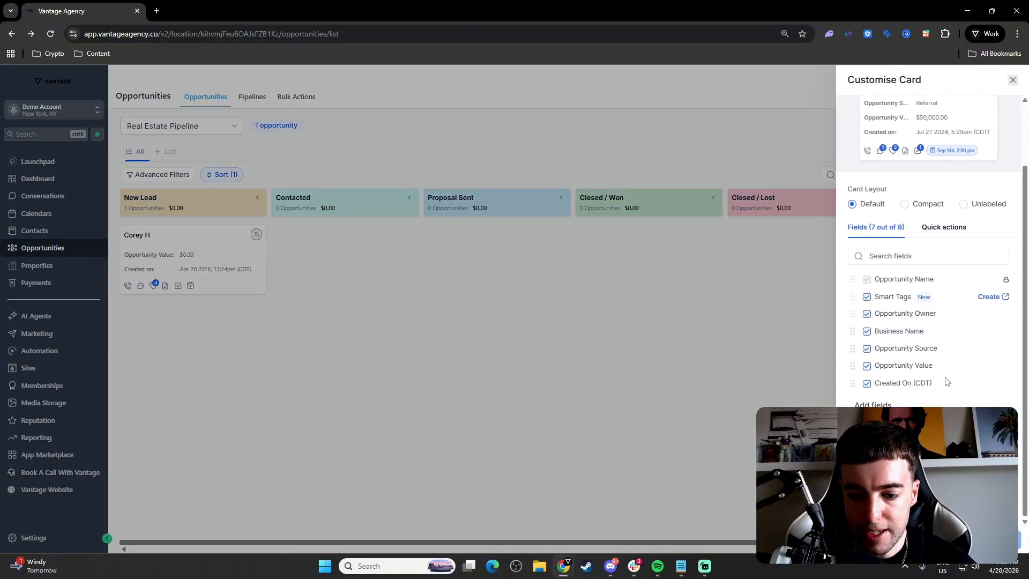
scroll(925, 278, up, 2)
click(933, 302)
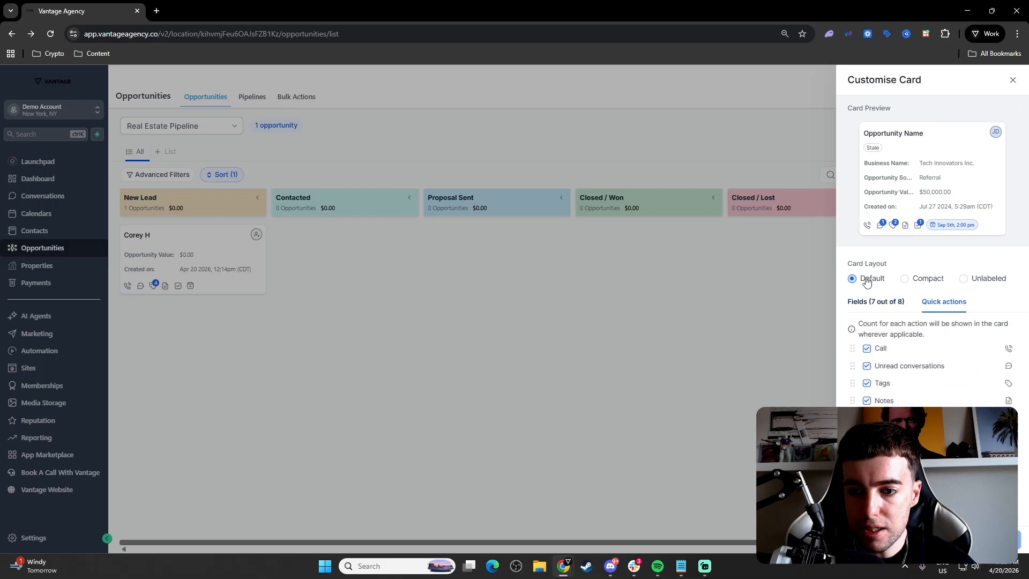
click(1011, 80)
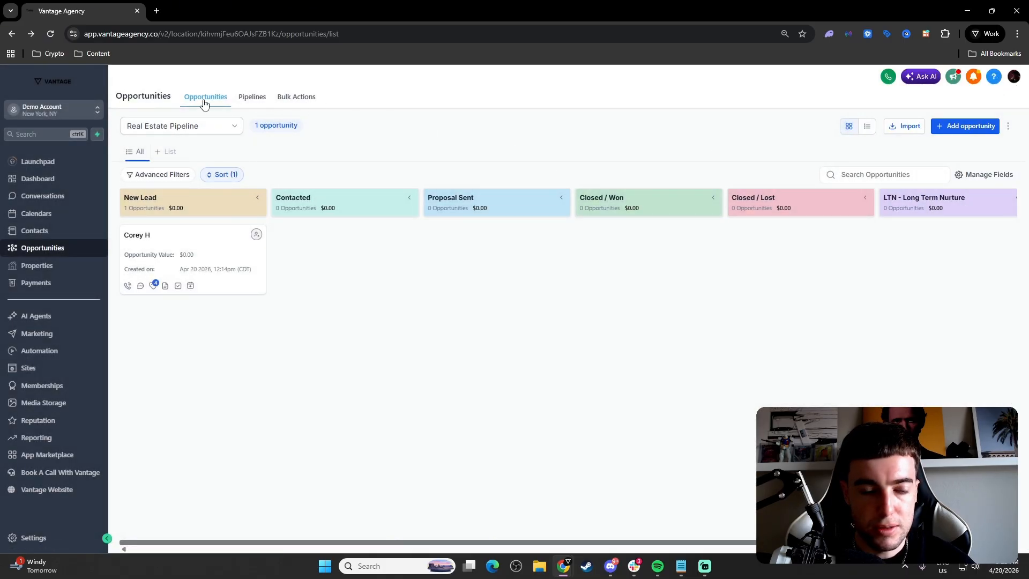
Step: Open the Real Estate Pipeline for editing and review the report chart options for the New Lead stage
click(252, 99)
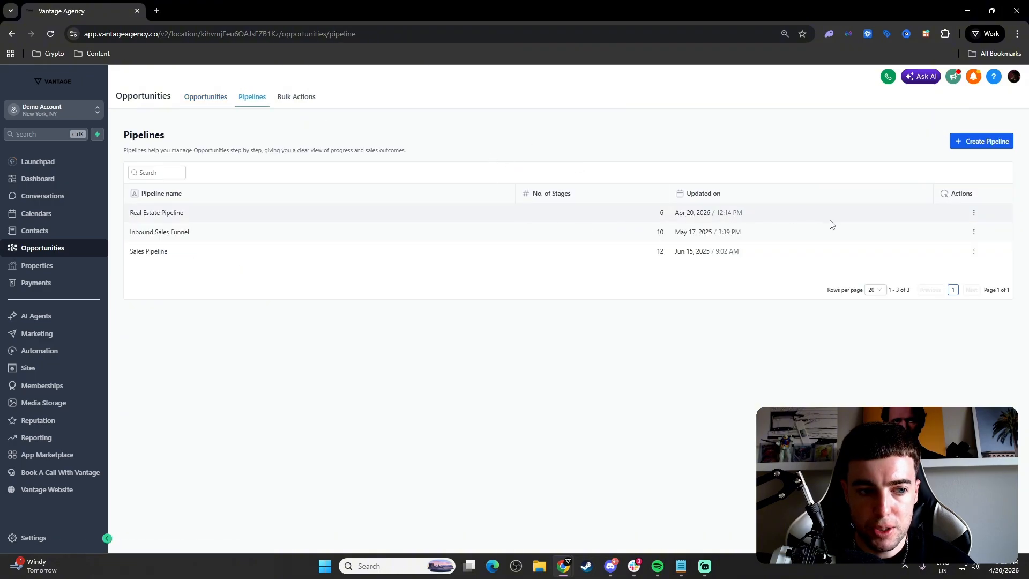
click(974, 213)
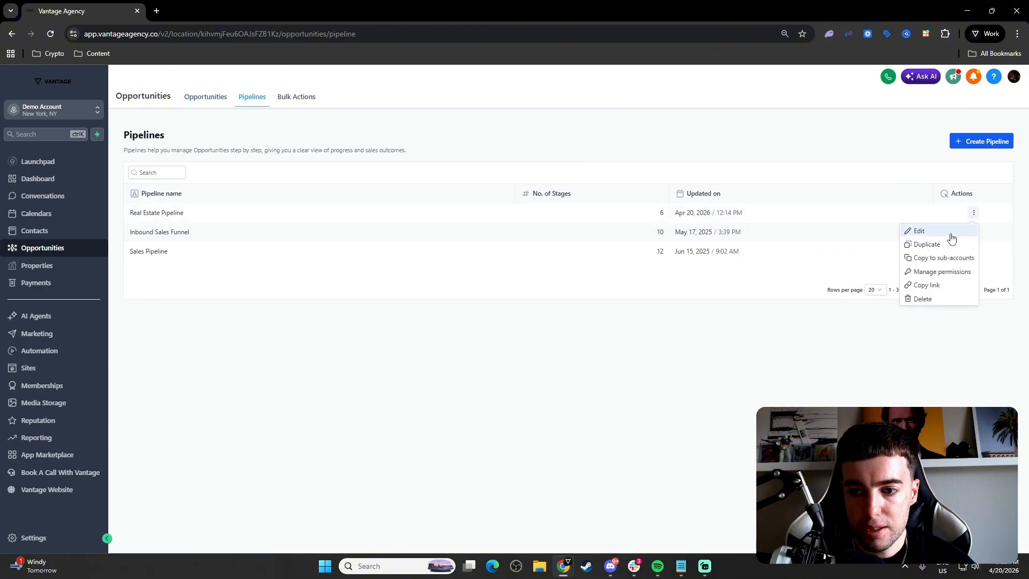
click(951, 236)
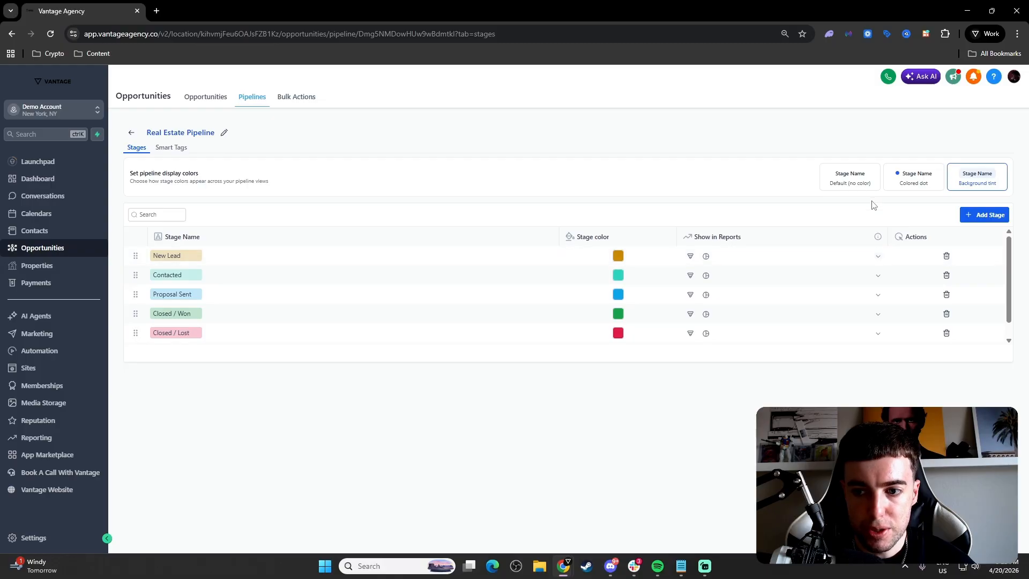
click(880, 260)
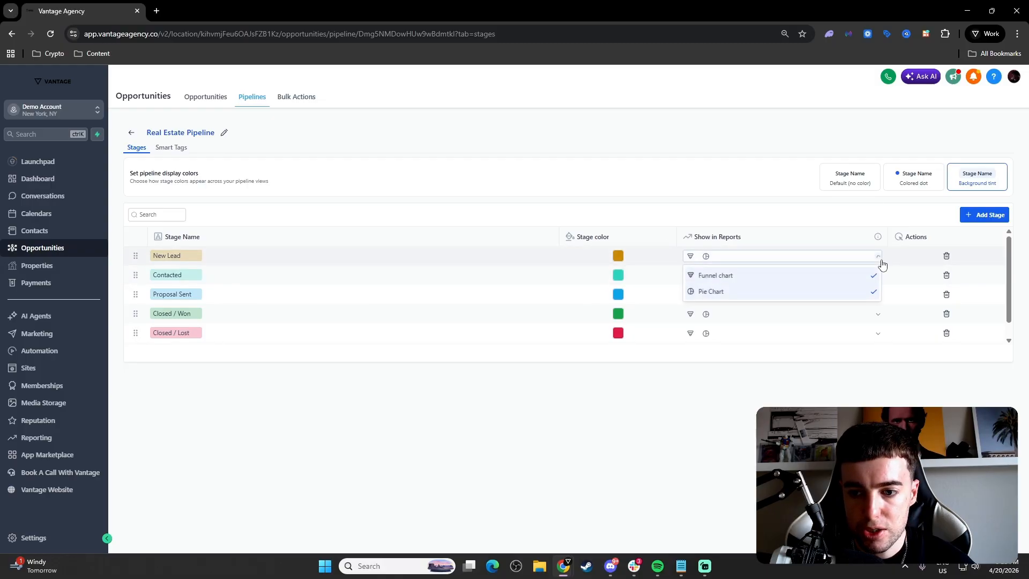
click(888, 256)
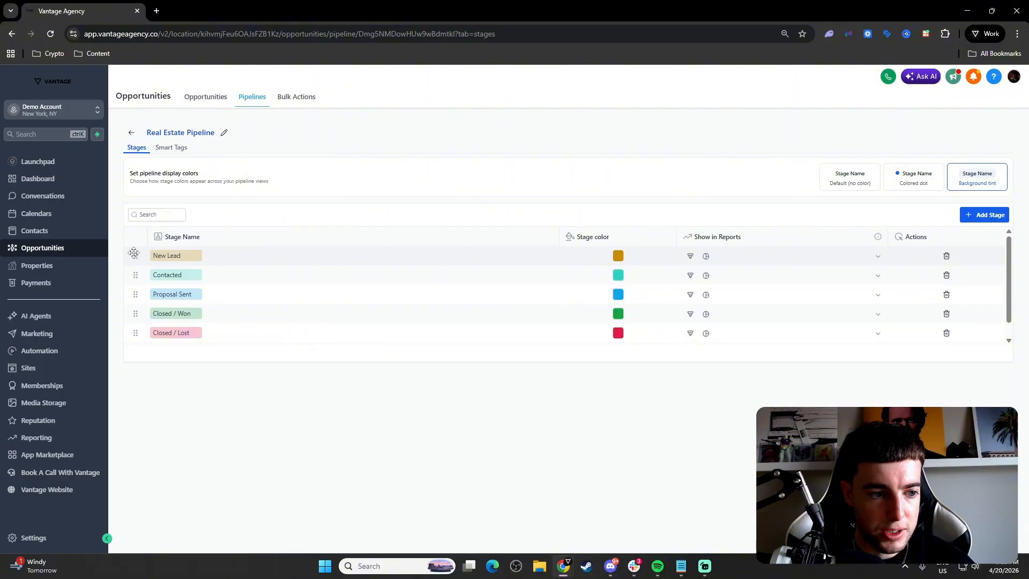
Step: Add the pre-built New Lead smart tag to the Real Estate Pipeline, color it pink and apply it to all pipelines
click(171, 151)
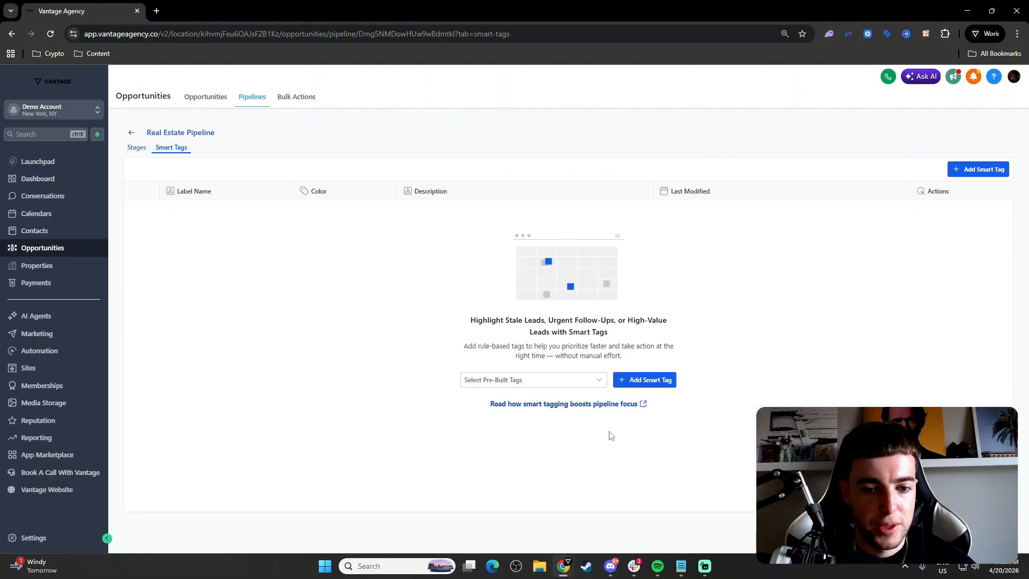
click(588, 382)
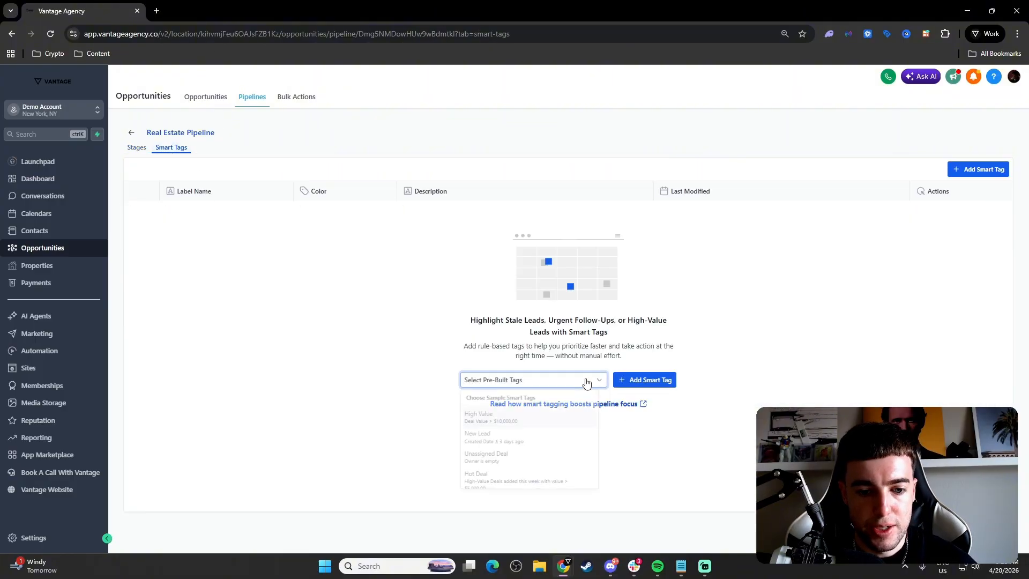
scroll(534, 434, down, 1)
click(533, 440)
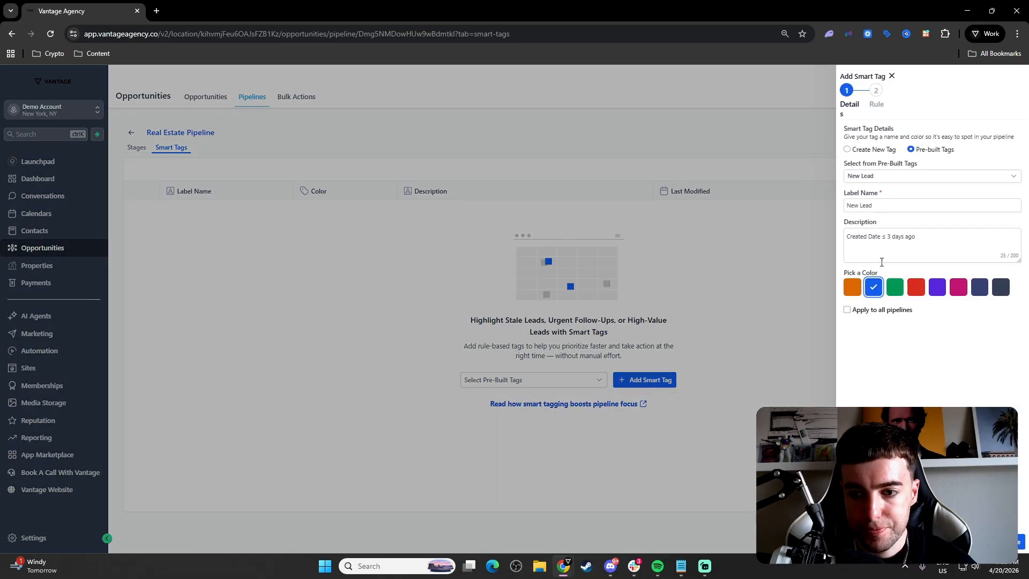
click(966, 294)
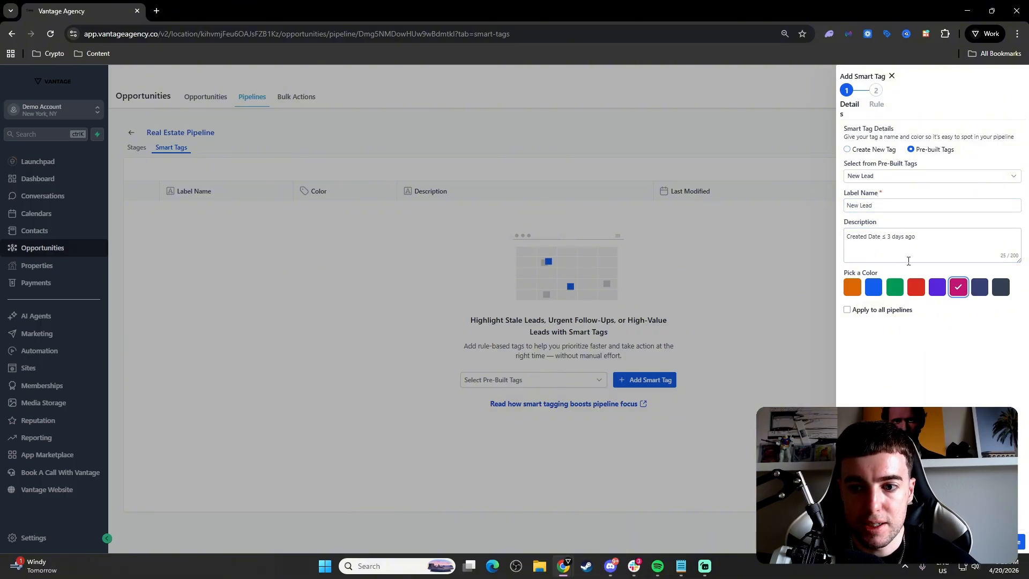
click(862, 313)
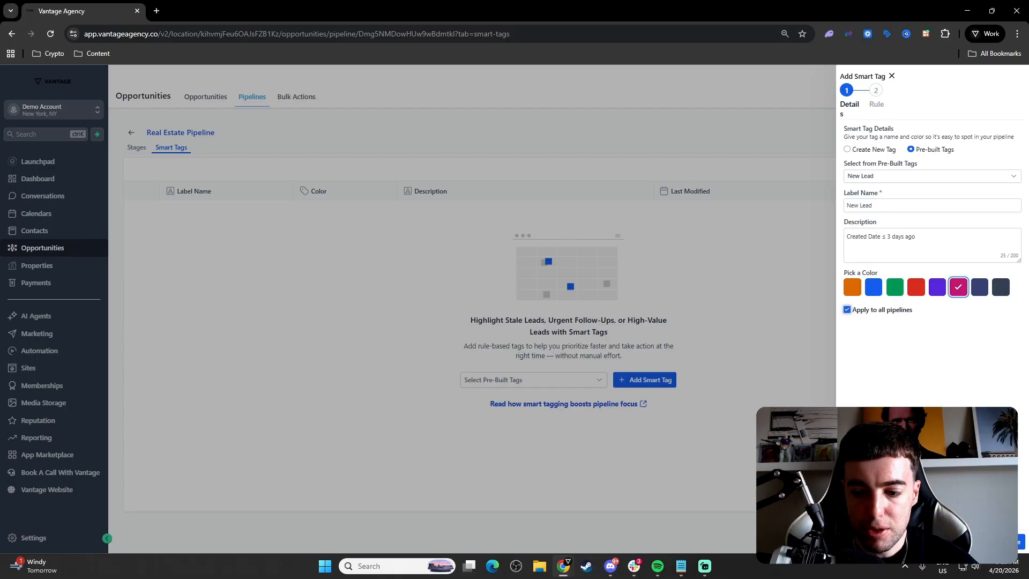
click(1013, 542)
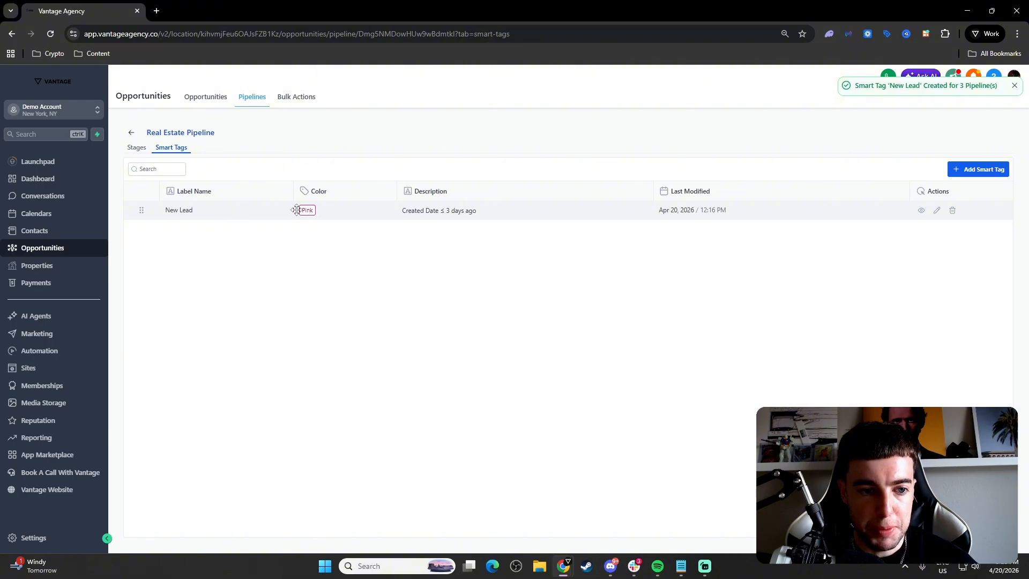
Step: Check the opportunity's smart tag on the board and reopen the Real Estate Pipeline's stages for editing
click(211, 105)
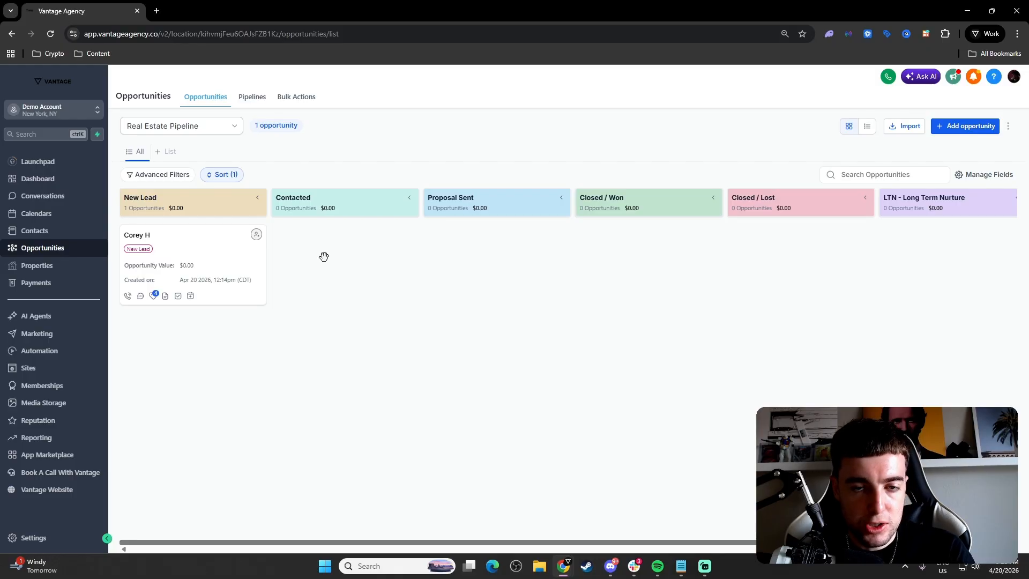
click(256, 106)
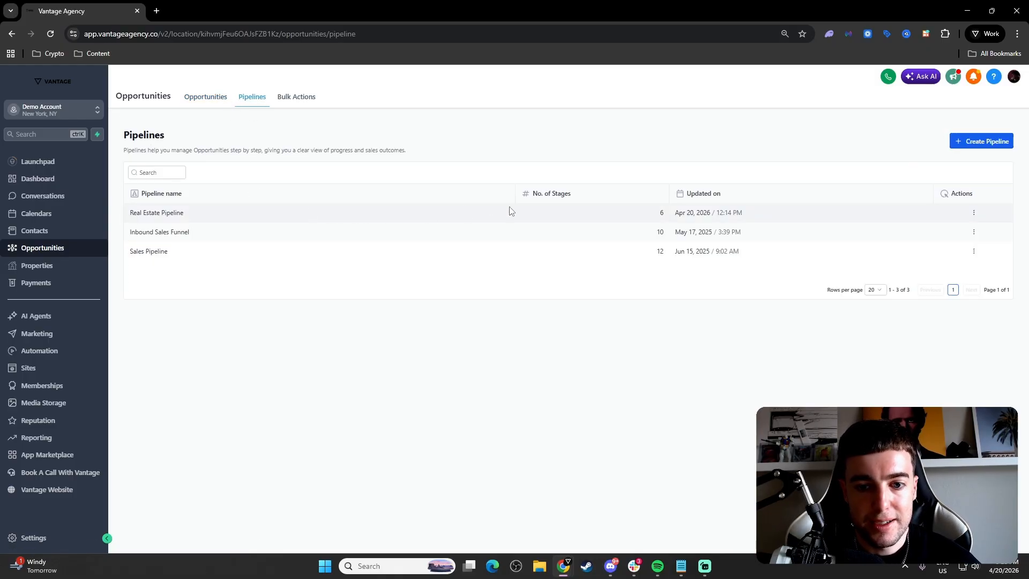
click(974, 213)
click(946, 236)
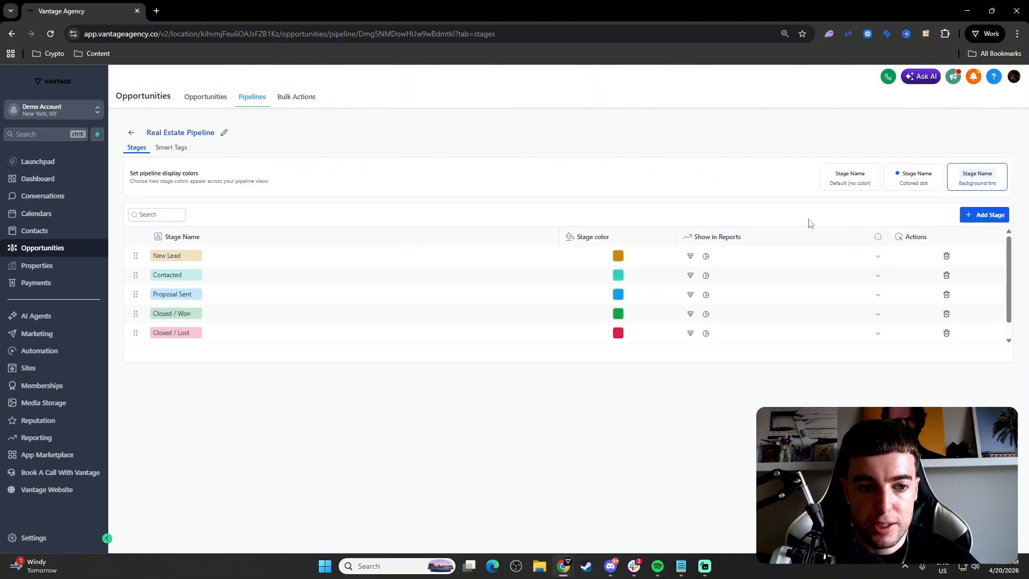
Step: Open the smart tags of the Real Estate Pipeline
click(172, 147)
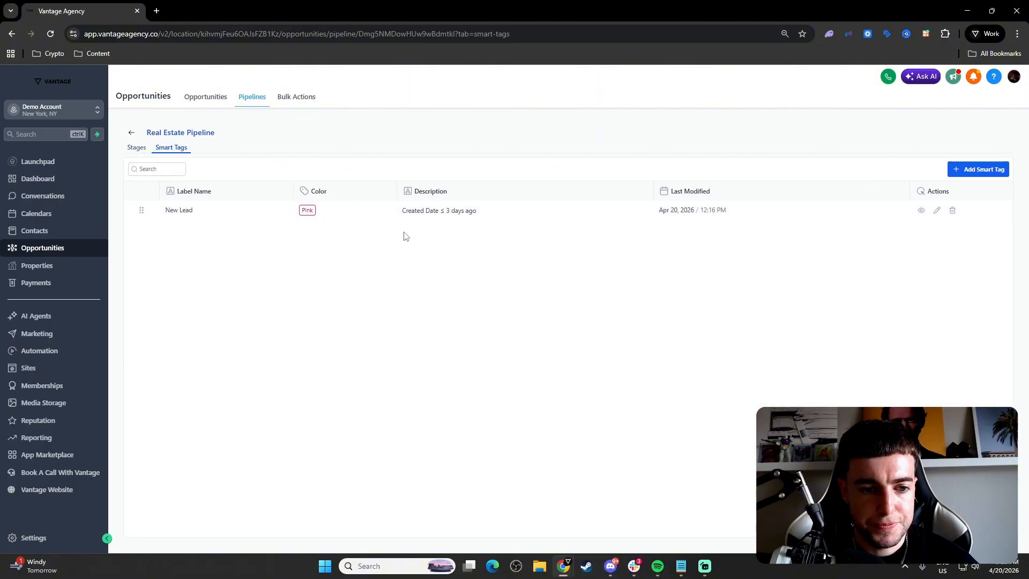
click(969, 170)
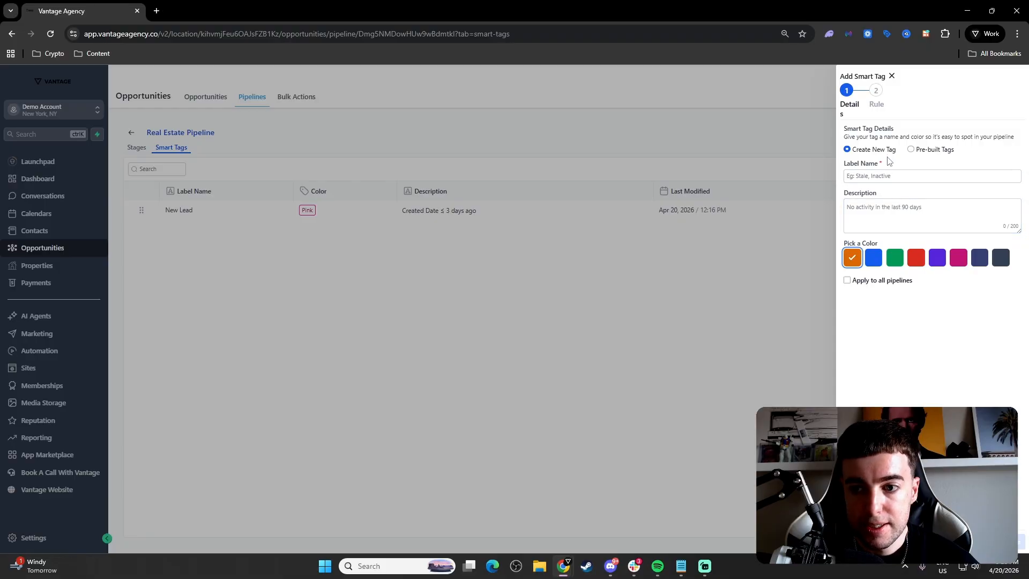
click(901, 176)
click(735, 242)
click(989, 168)
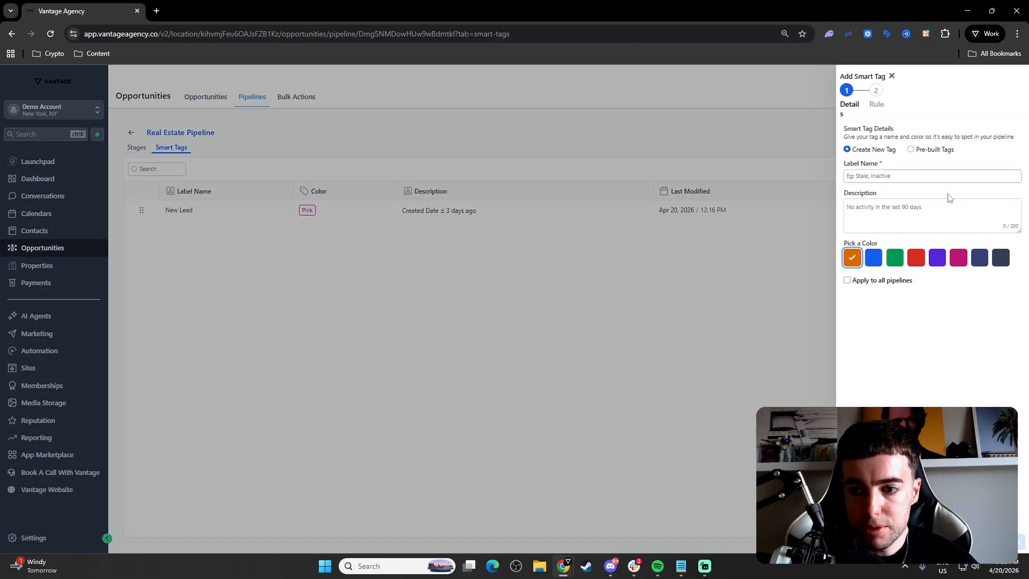
click(716, 332)
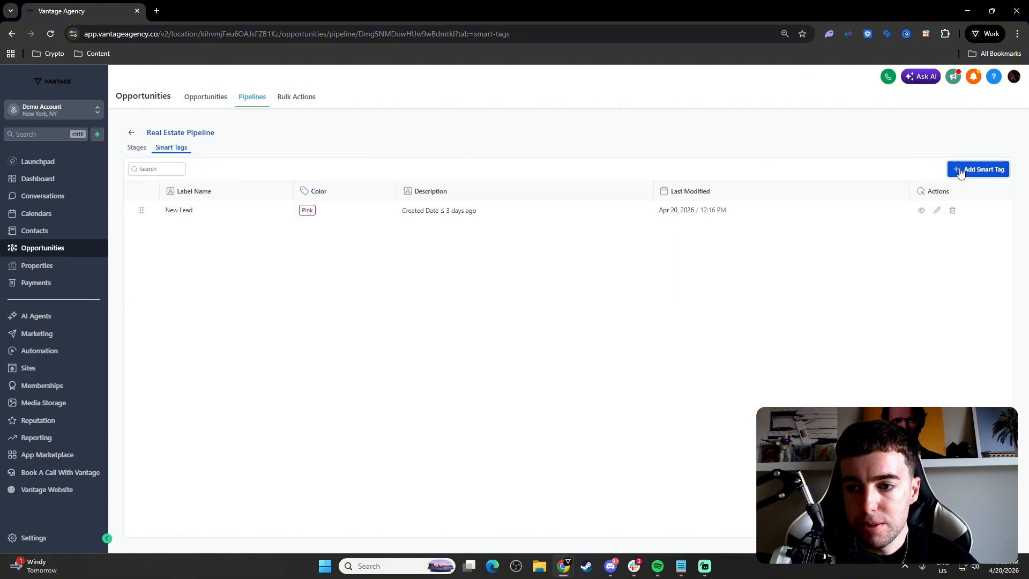
Step: Add the pre-built High Value smart tag with its default green color and deal value rule, and apply it to all pipelines
click(986, 170)
click(920, 176)
click(910, 150)
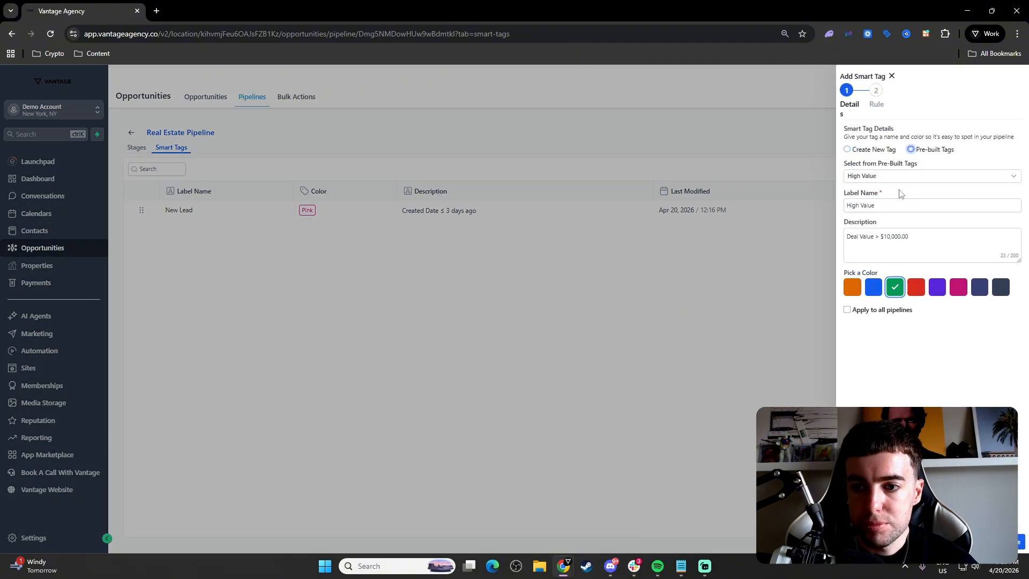
click(884, 181)
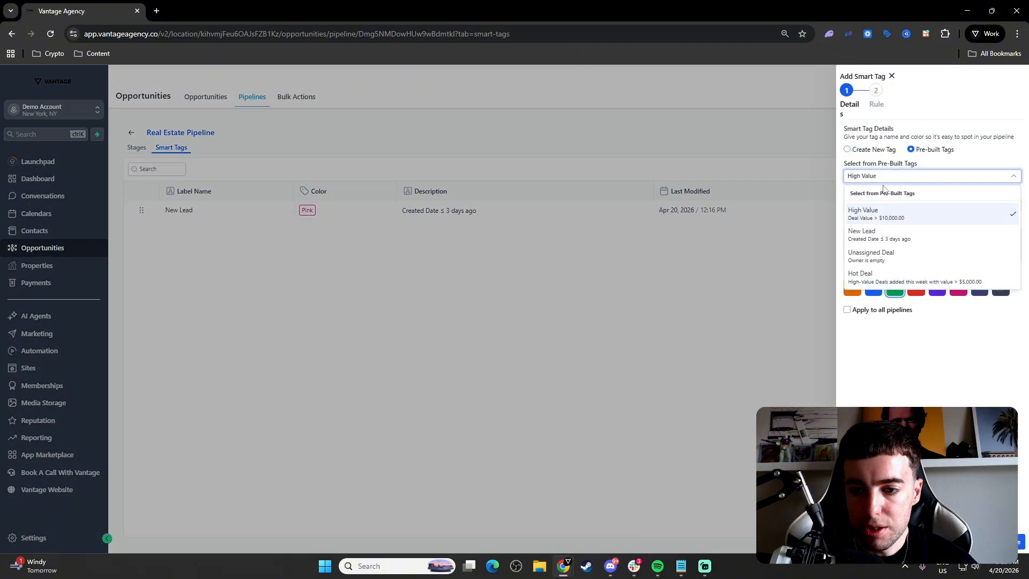
click(891, 217)
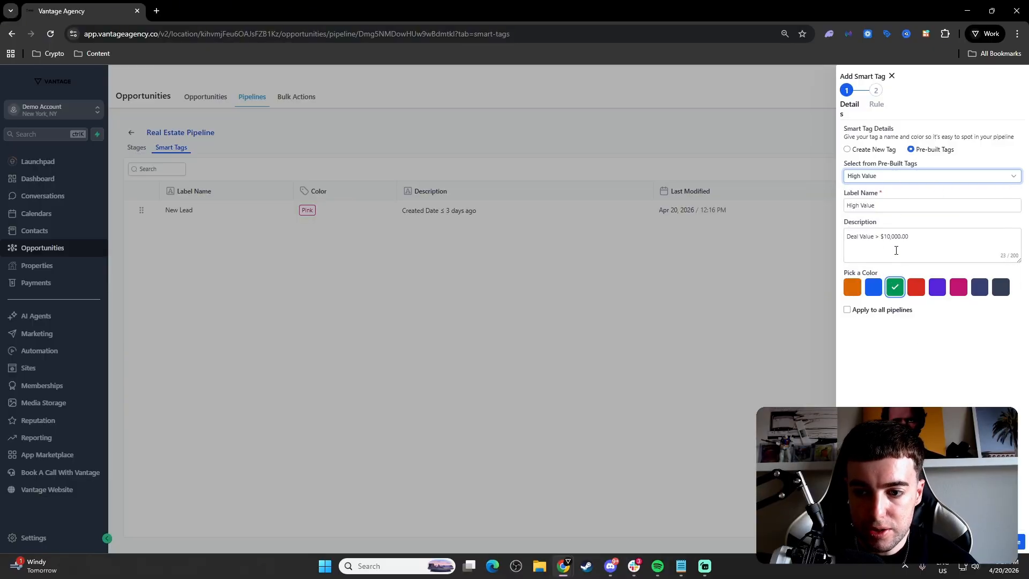
click(852, 309)
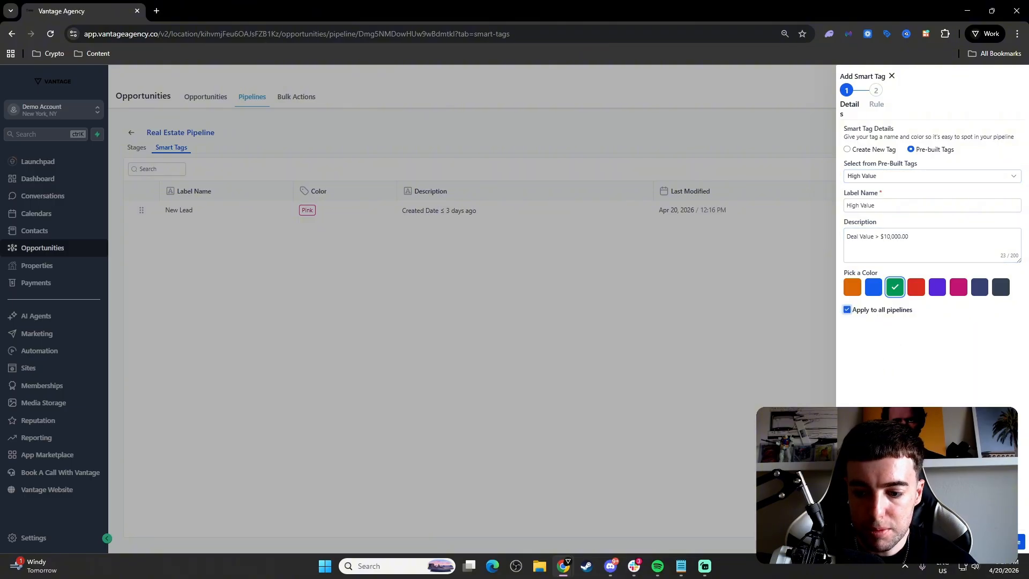
click(1010, 541)
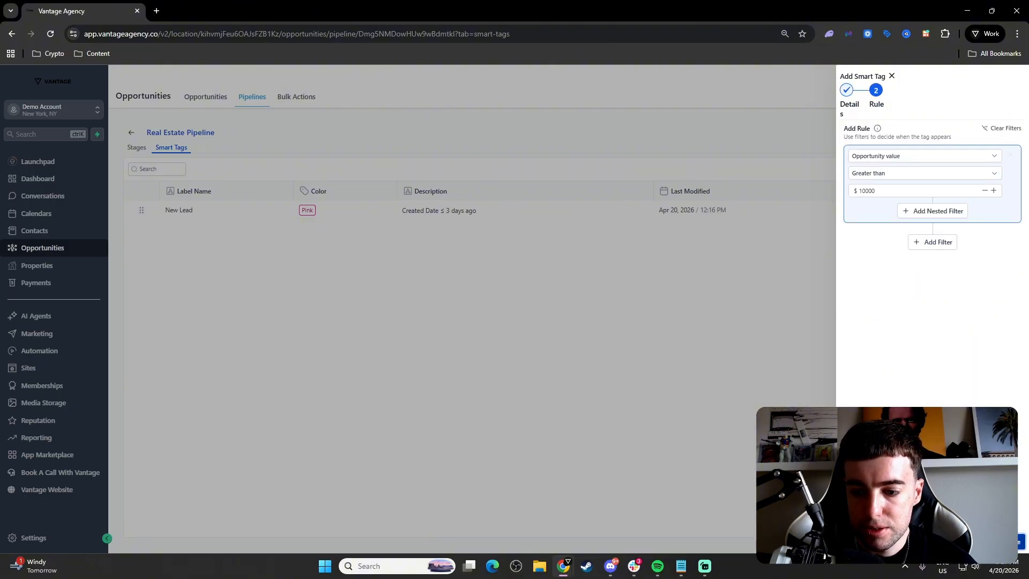
click(1011, 542)
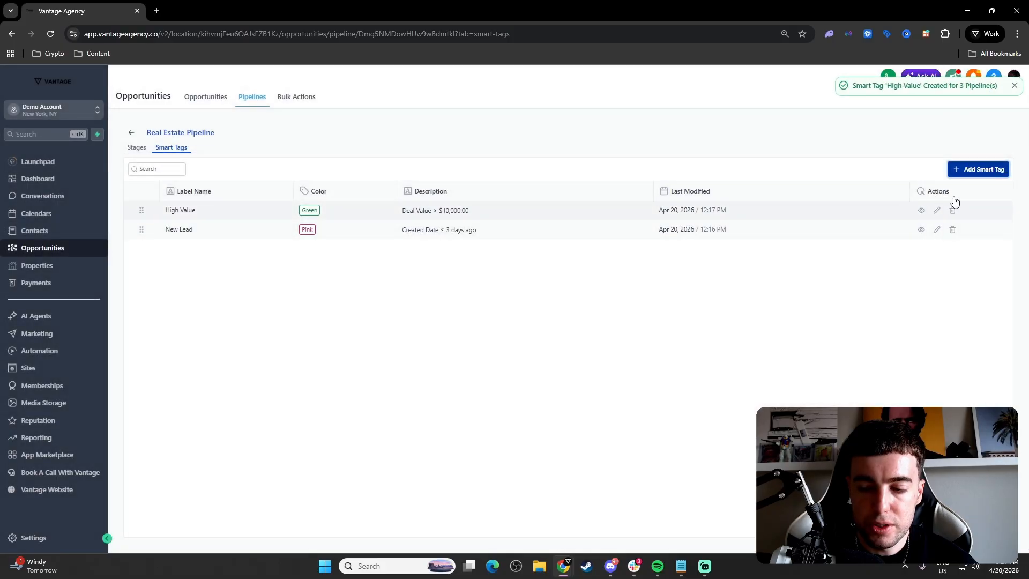
Step: Add the pre-built Hot Deal smart tag to the Real Estate Pipeline, color it red and keep its default rule
click(979, 168)
click(910, 150)
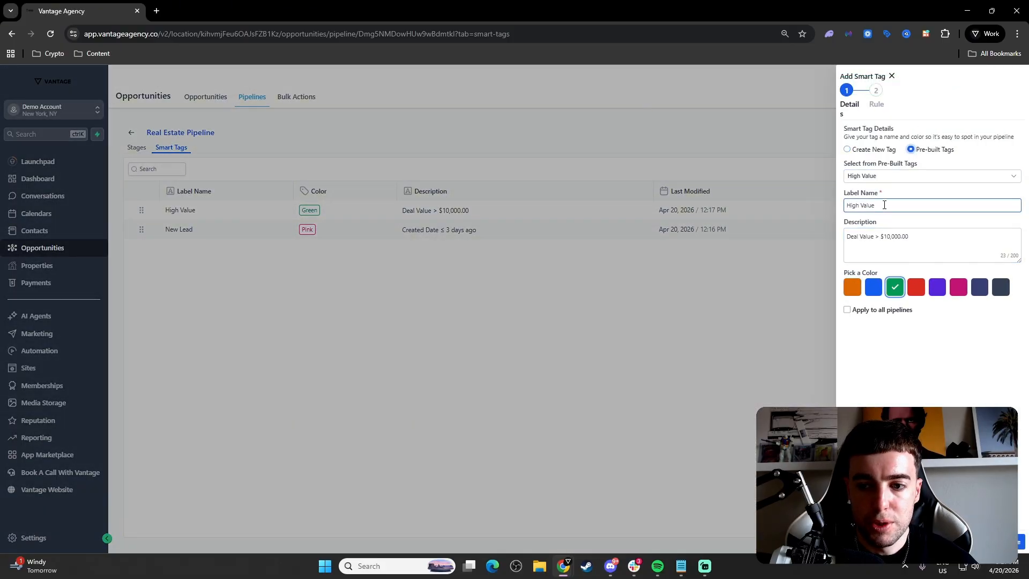
click(898, 176)
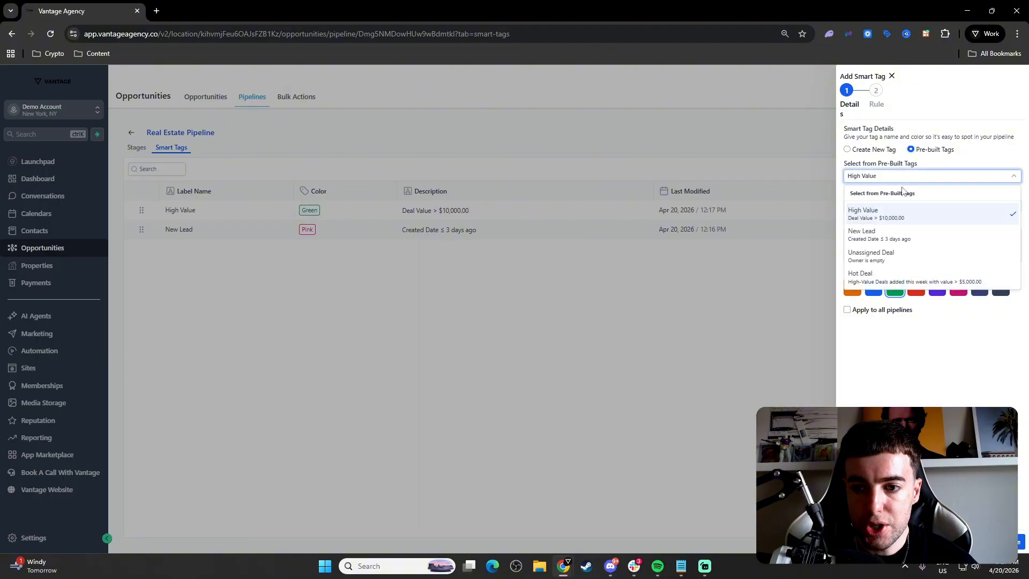
click(898, 276)
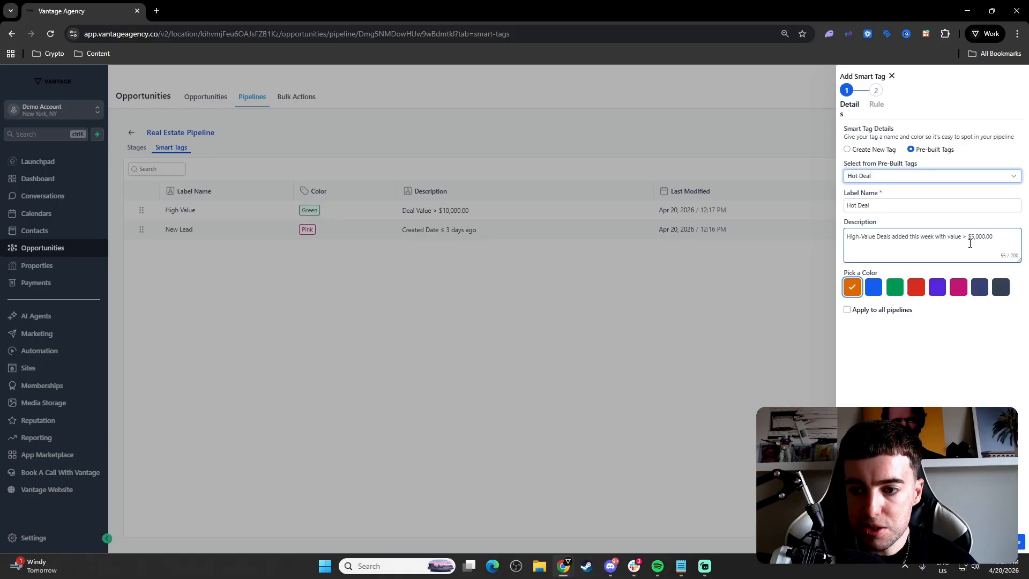
click(916, 287)
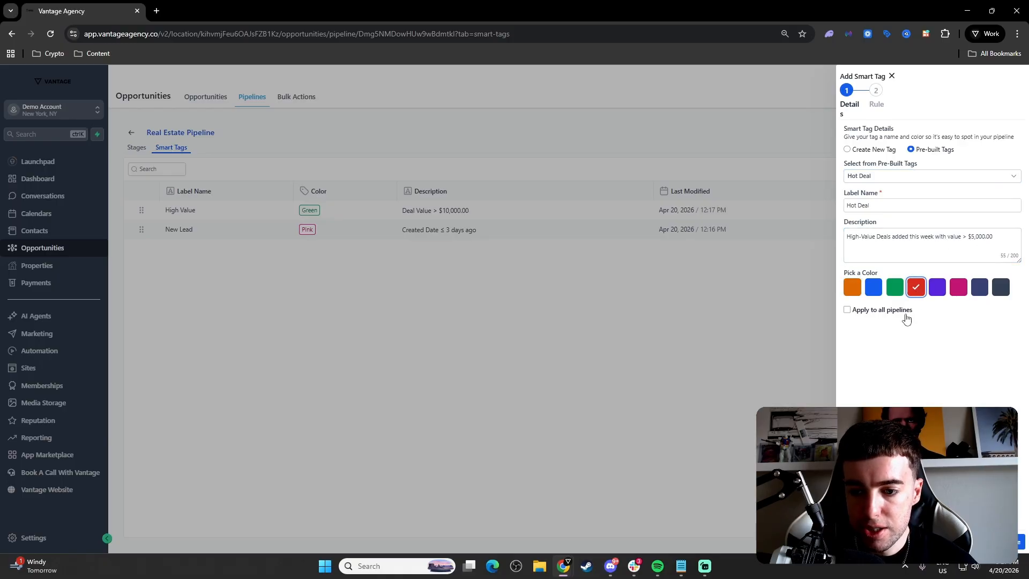
click(1004, 541)
double_click(886, 188)
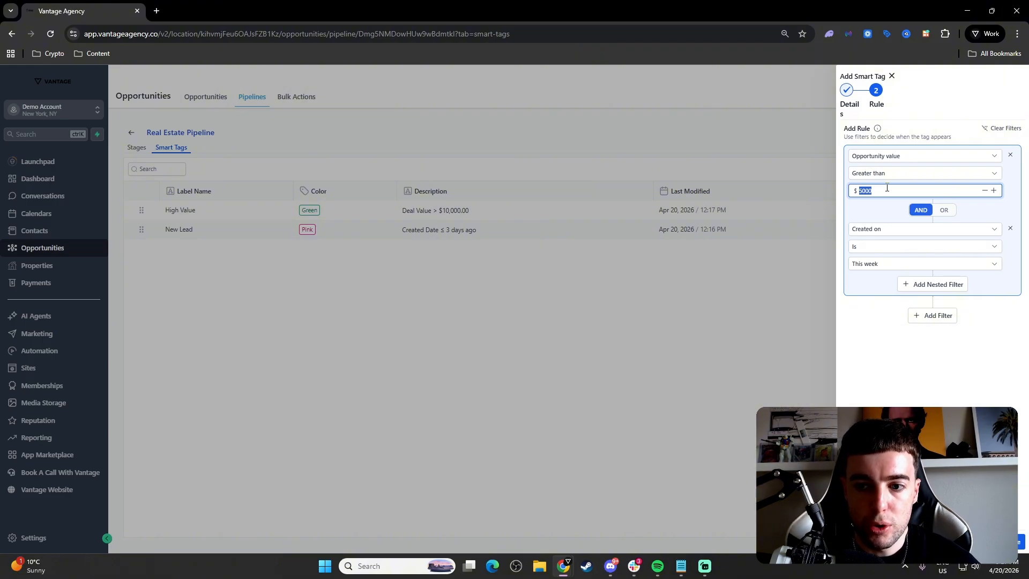
click(1019, 543)
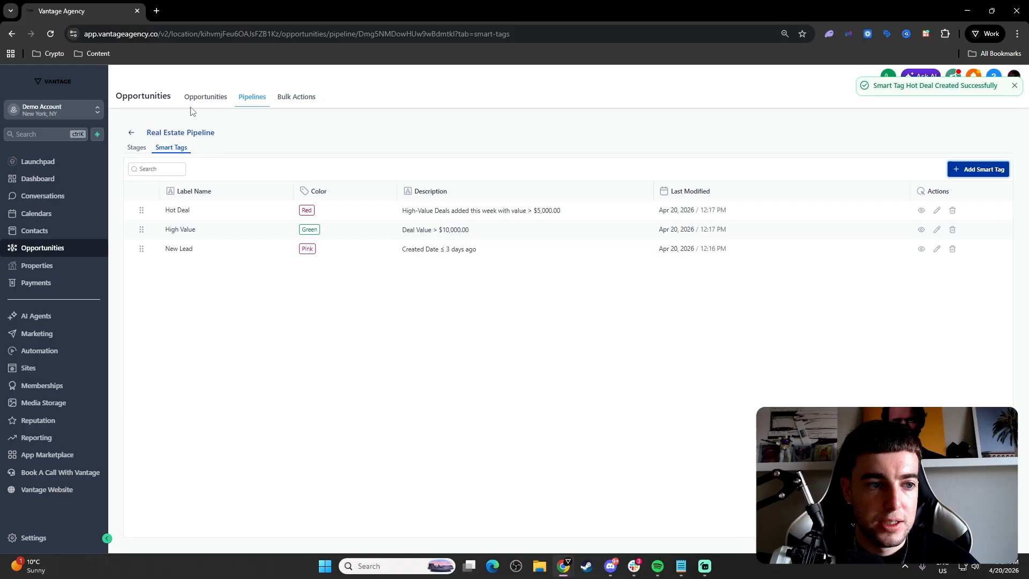
Step: Set the opportunity value of the New Lead stage's opportunity to $20000, save the update and return to the board
click(203, 98)
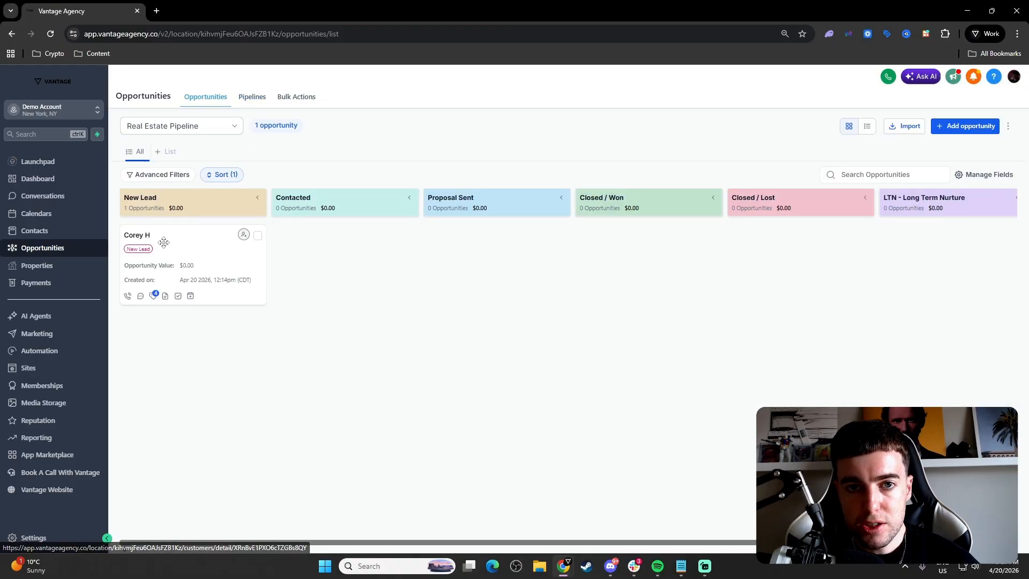
click(198, 260)
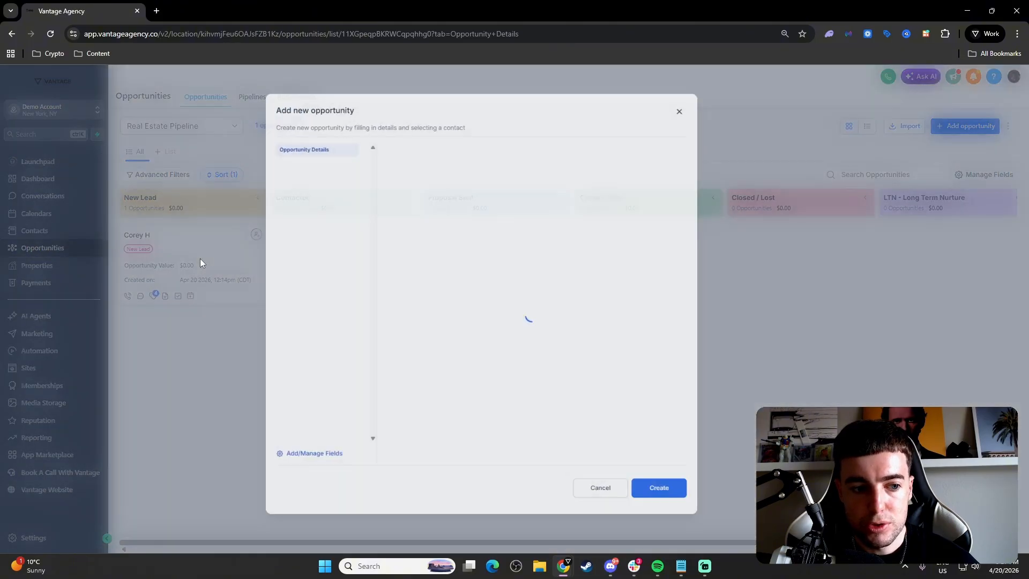
scroll(584, 333, down, 1)
click(632, 329)
double_click(632, 329)
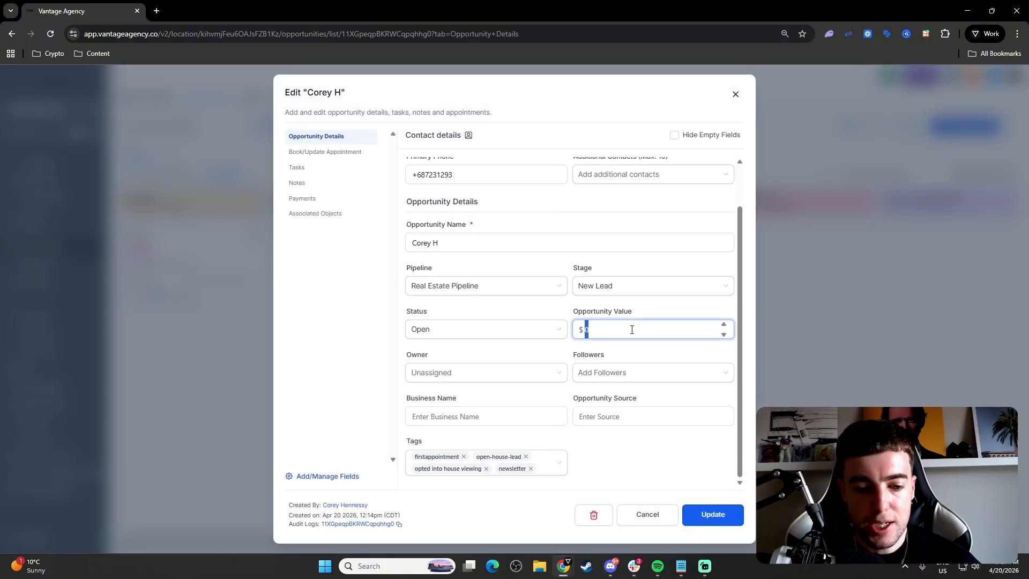
text(20000)
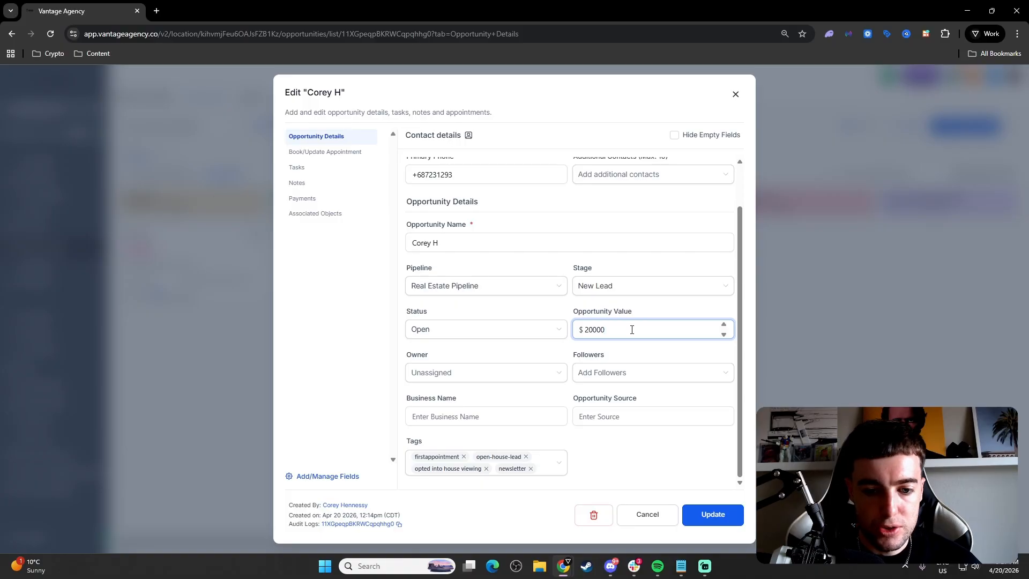
click(700, 514)
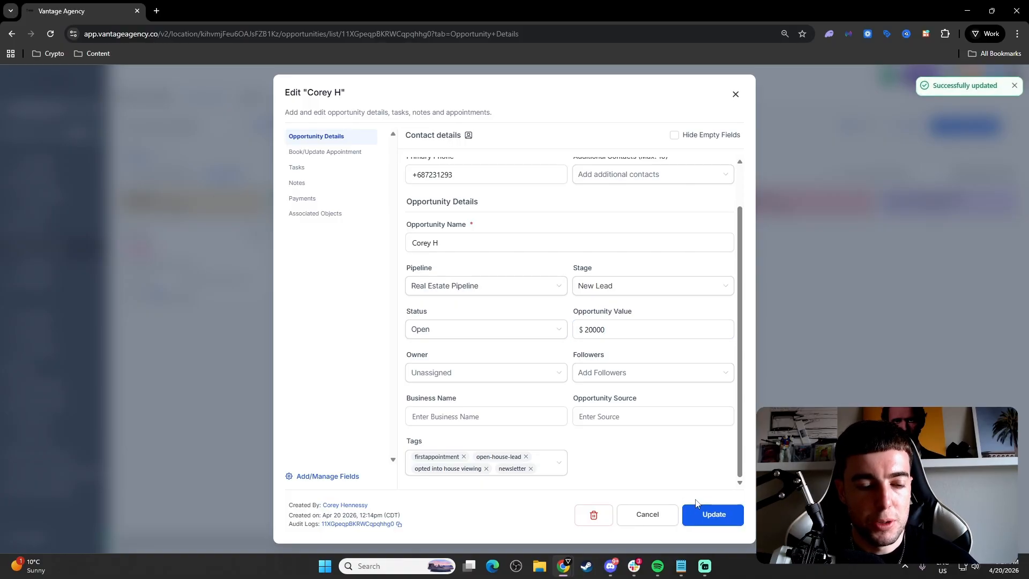
click(736, 94)
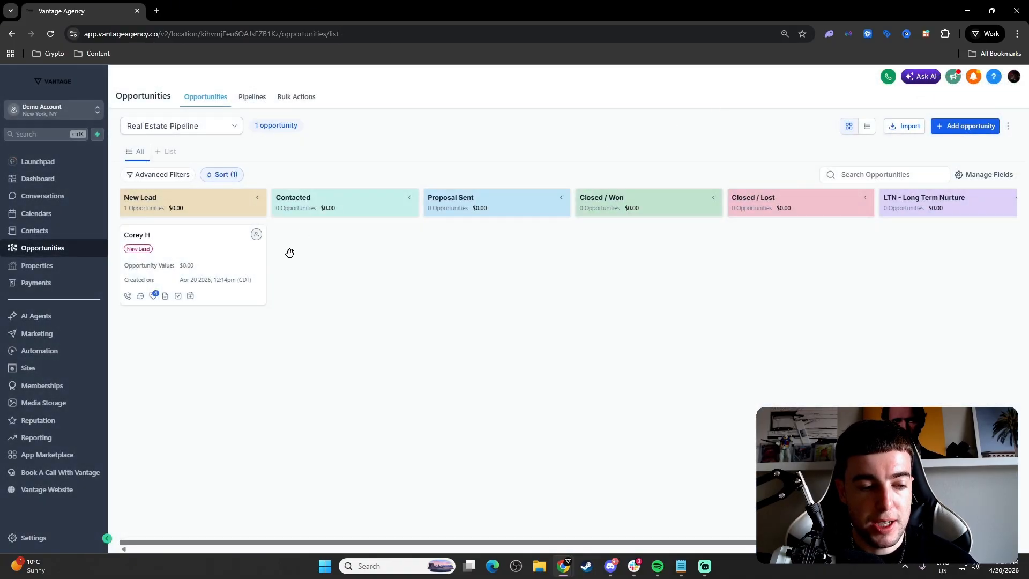